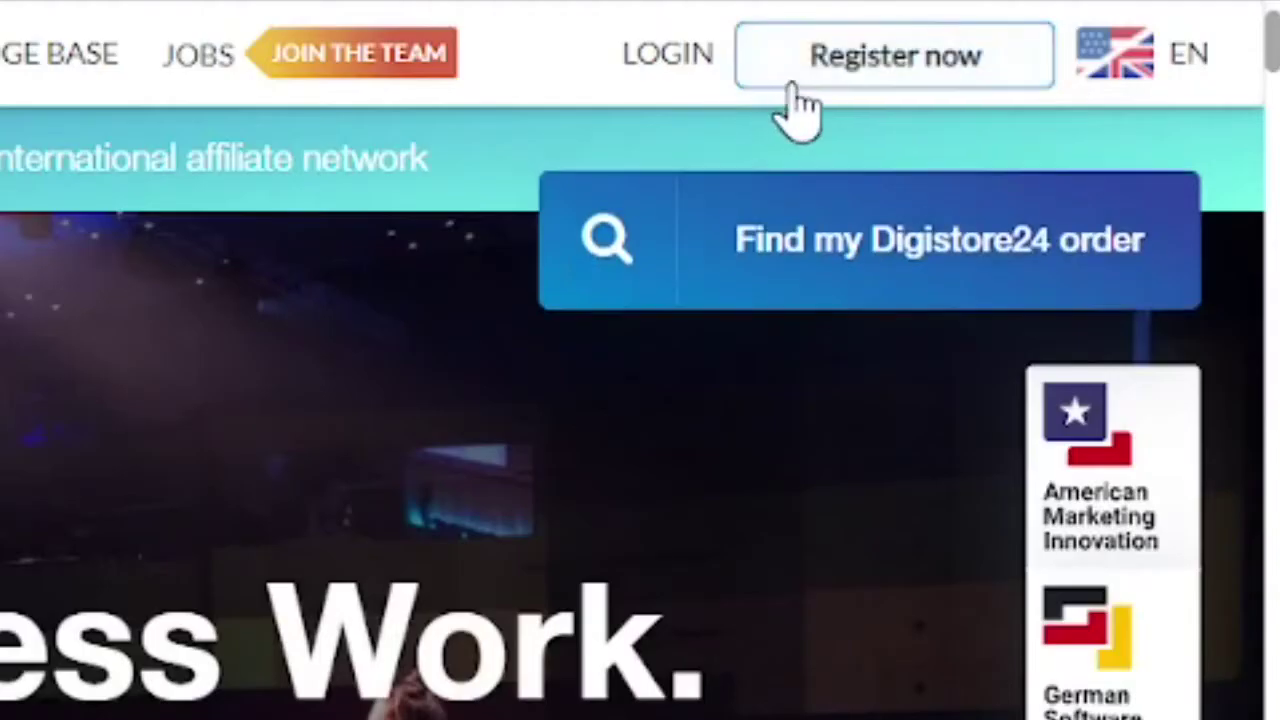
# Step: Open the Digistore24 registration page and review the sign-up form from account type and personal details to the consent options
pyautogui.click(876, 66)
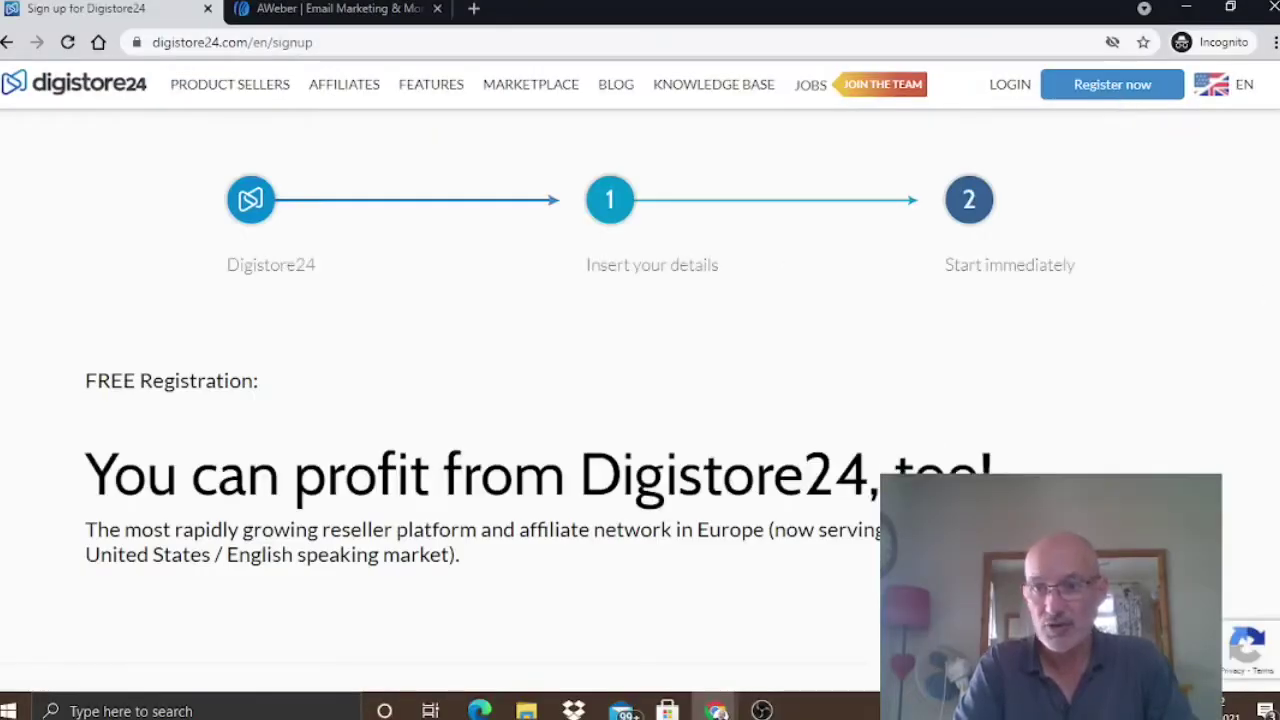
pyautogui.scroll(-6, 640, 375)
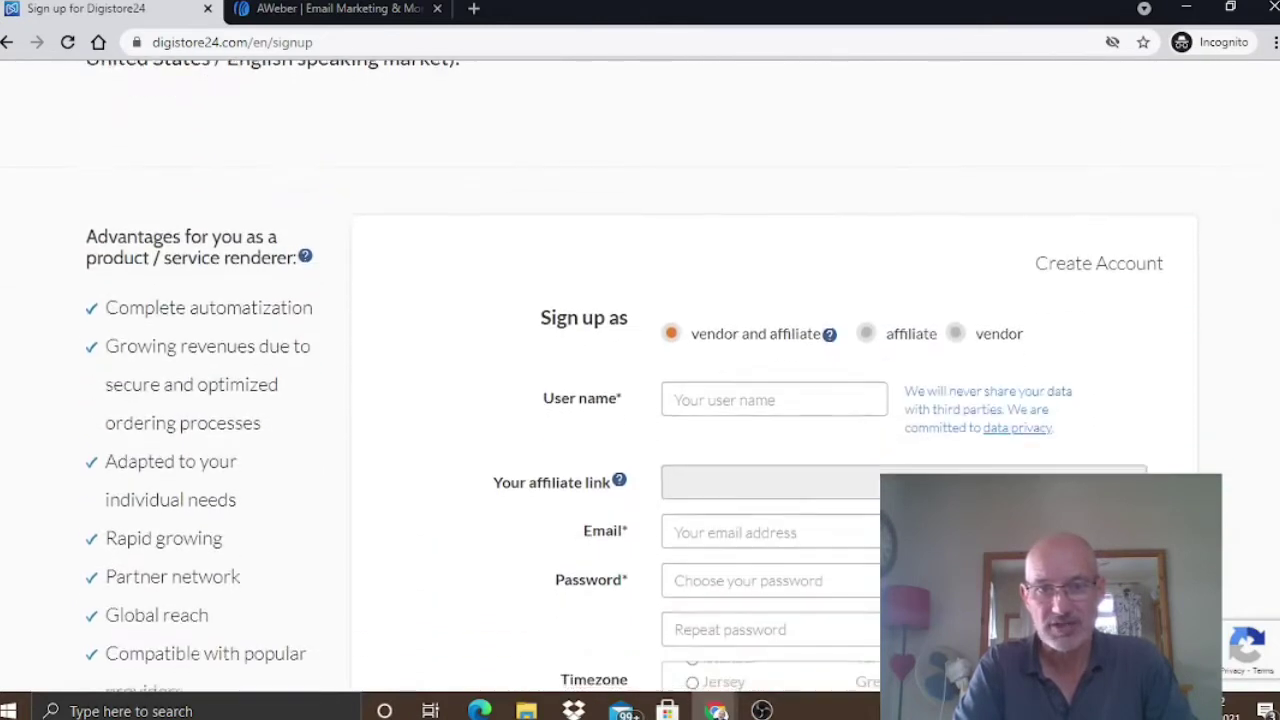
pyautogui.scroll(-2, 640, 375)
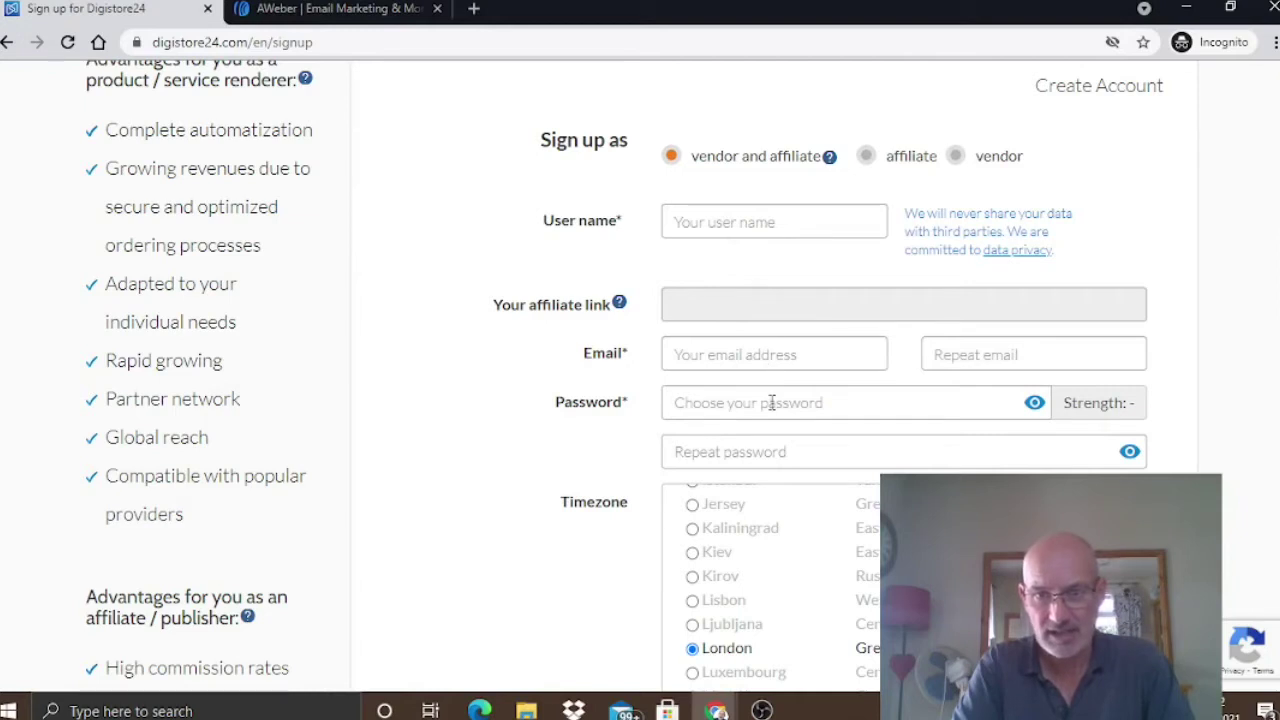
pyautogui.scroll(-5, 640, 380)
pyautogui.scroll(-3, 640, 380)
pyautogui.scroll(-1, 640, 380)
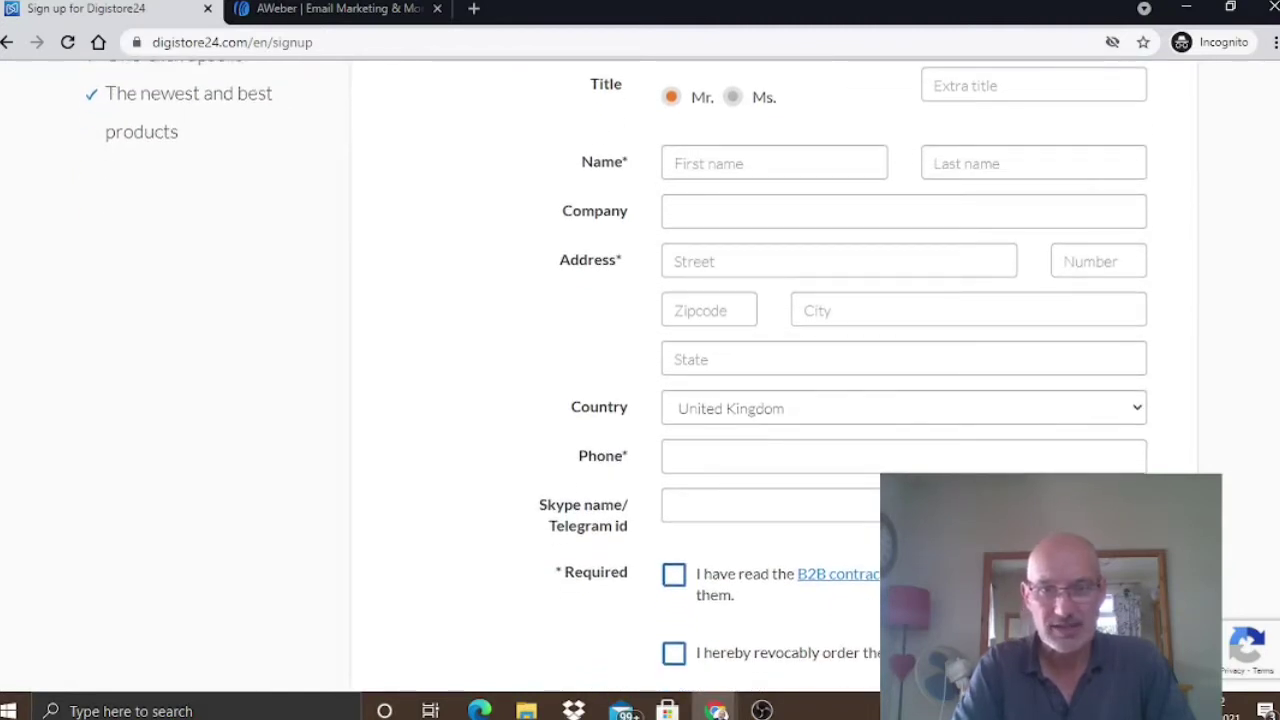
pyautogui.scroll(-2, 640, 380)
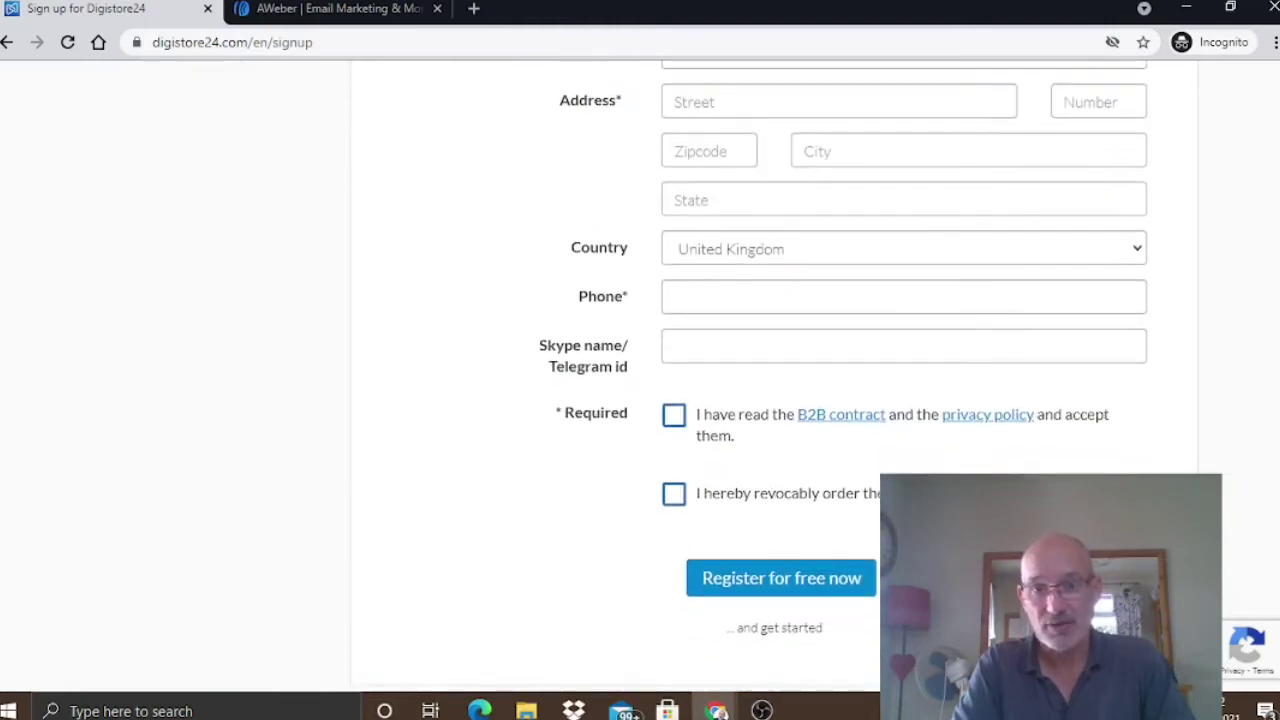
pyautogui.scroll(-2, 640, 380)
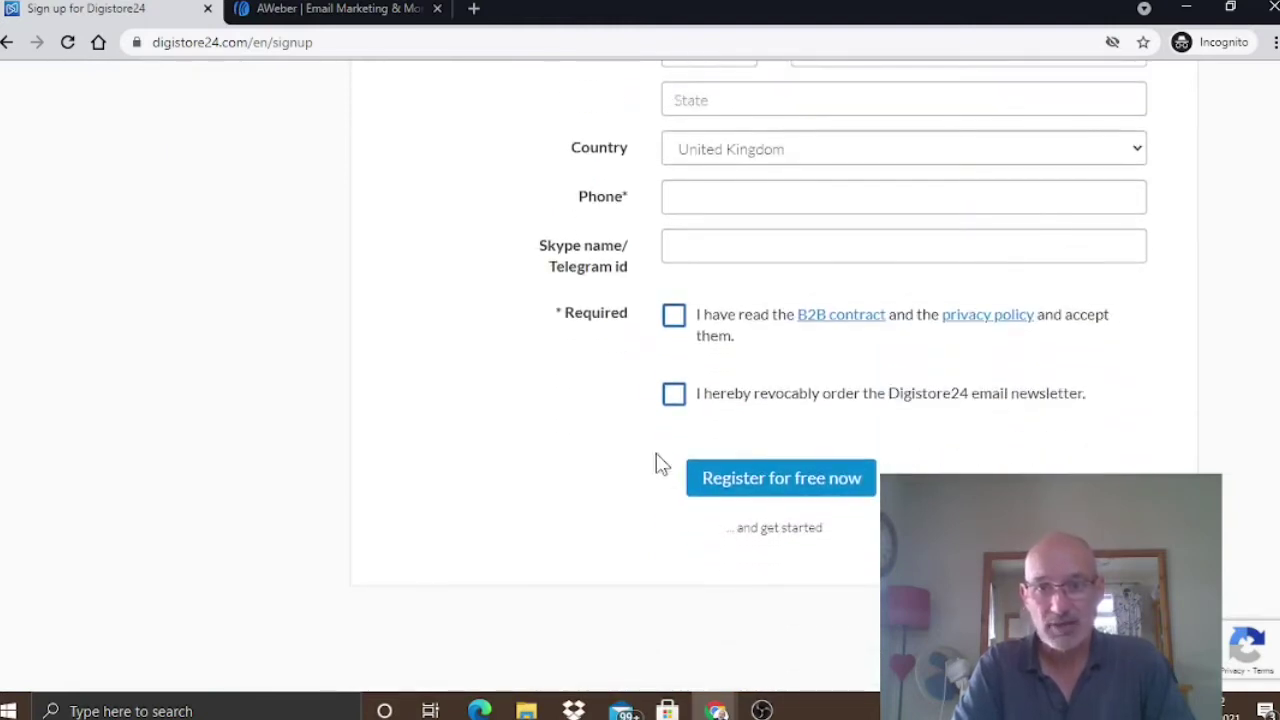
pyautogui.click(668, 334)
pyautogui.click(751, 405)
pyautogui.click(890, 443)
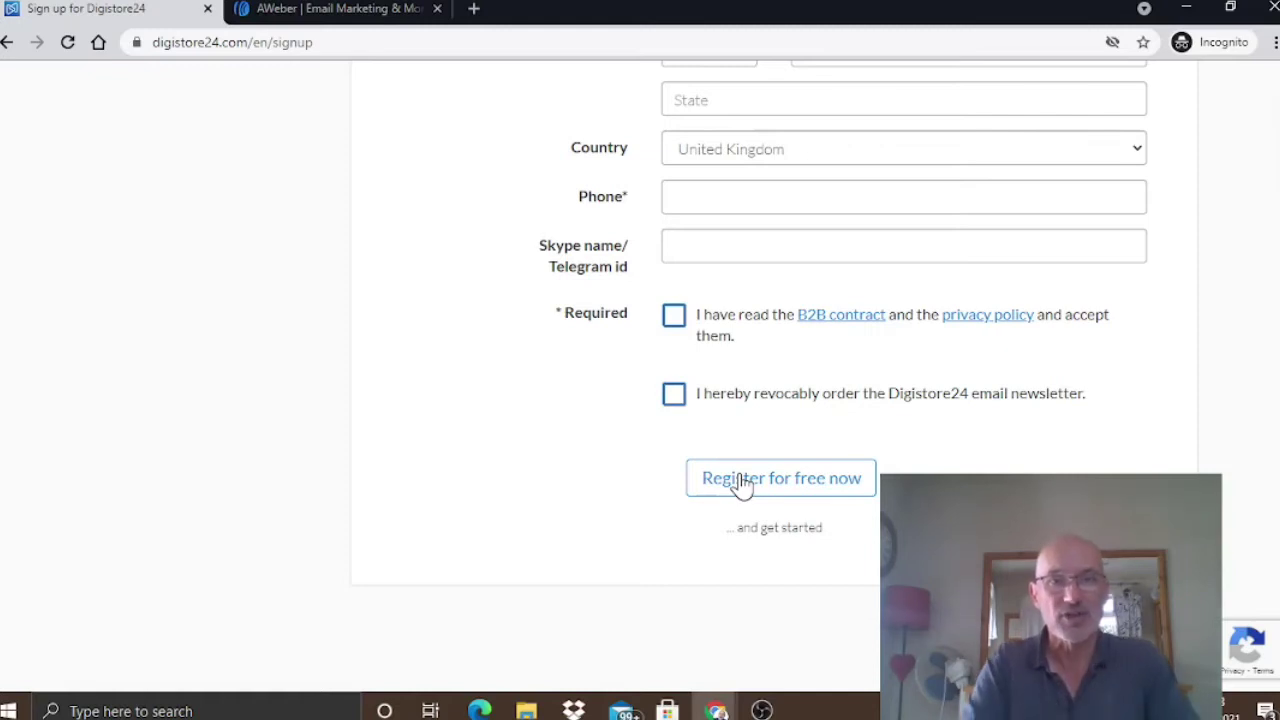
# Step: Look through the offer links on the smartmakemoneytactics landing page linked from the Instagram profile
pyautogui.click(476, 12)
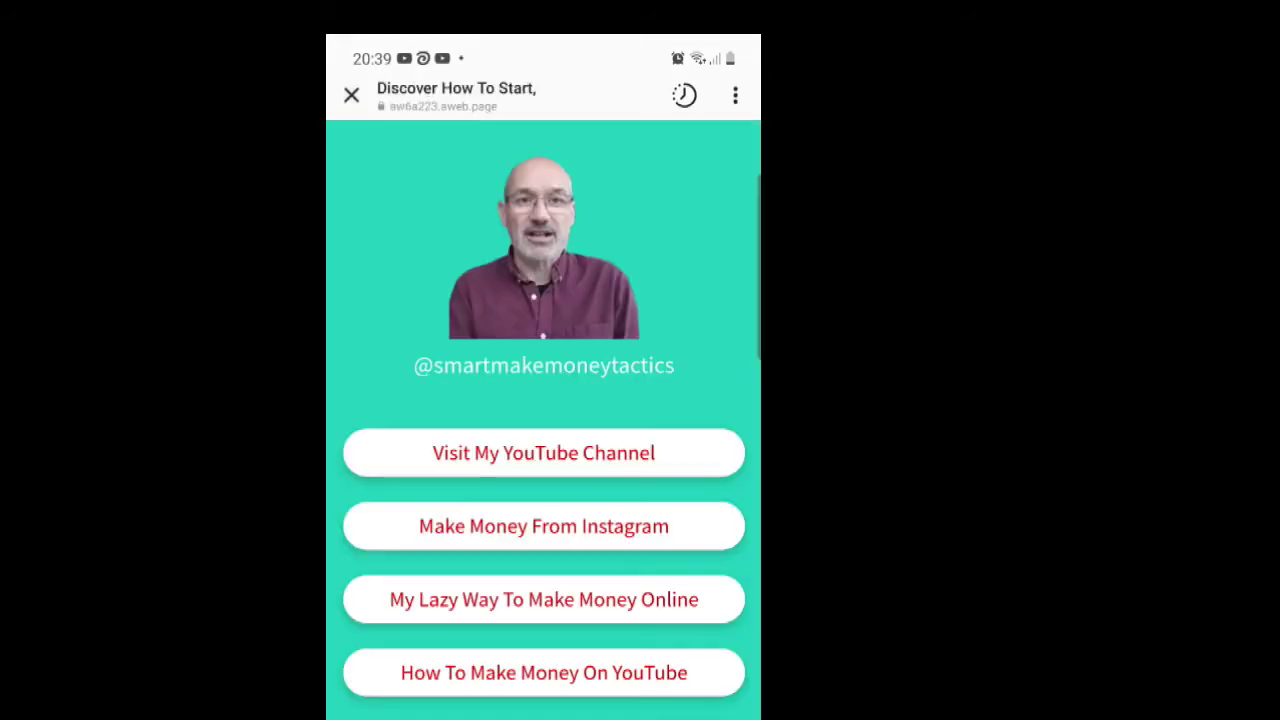
pyautogui.scroll(-3, 543, 420)
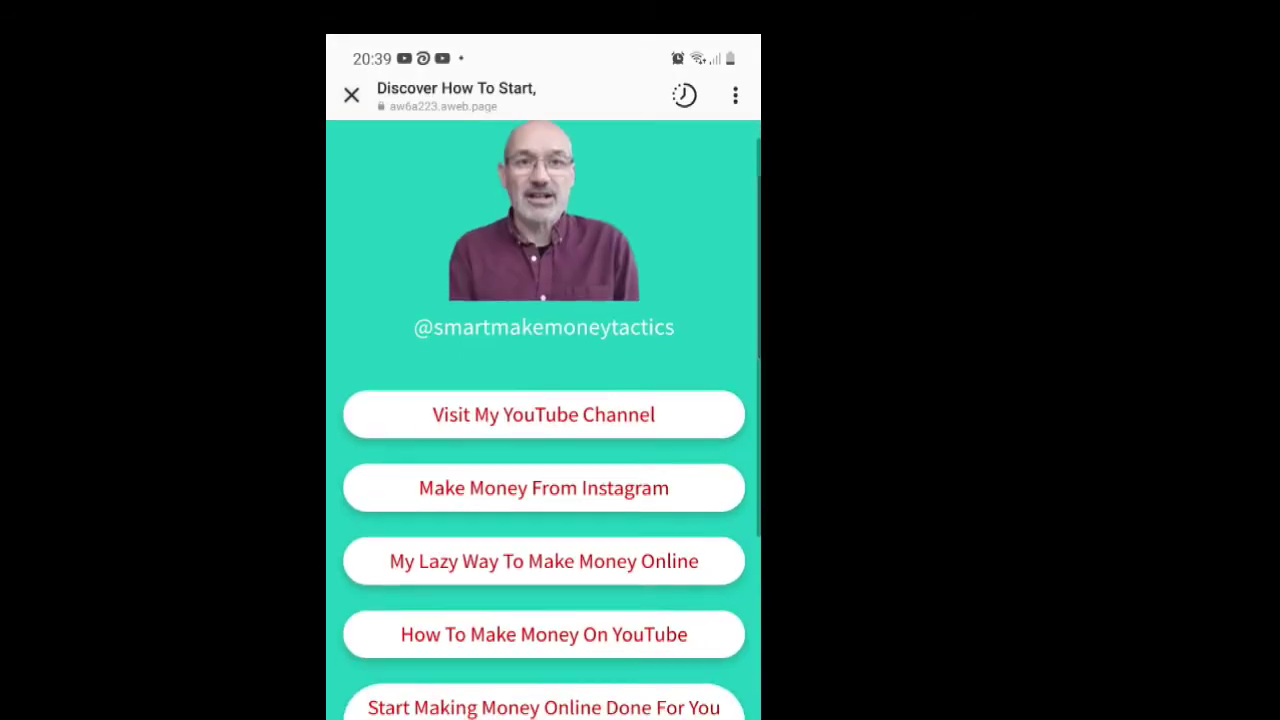
pyautogui.scroll(-5, 543, 420)
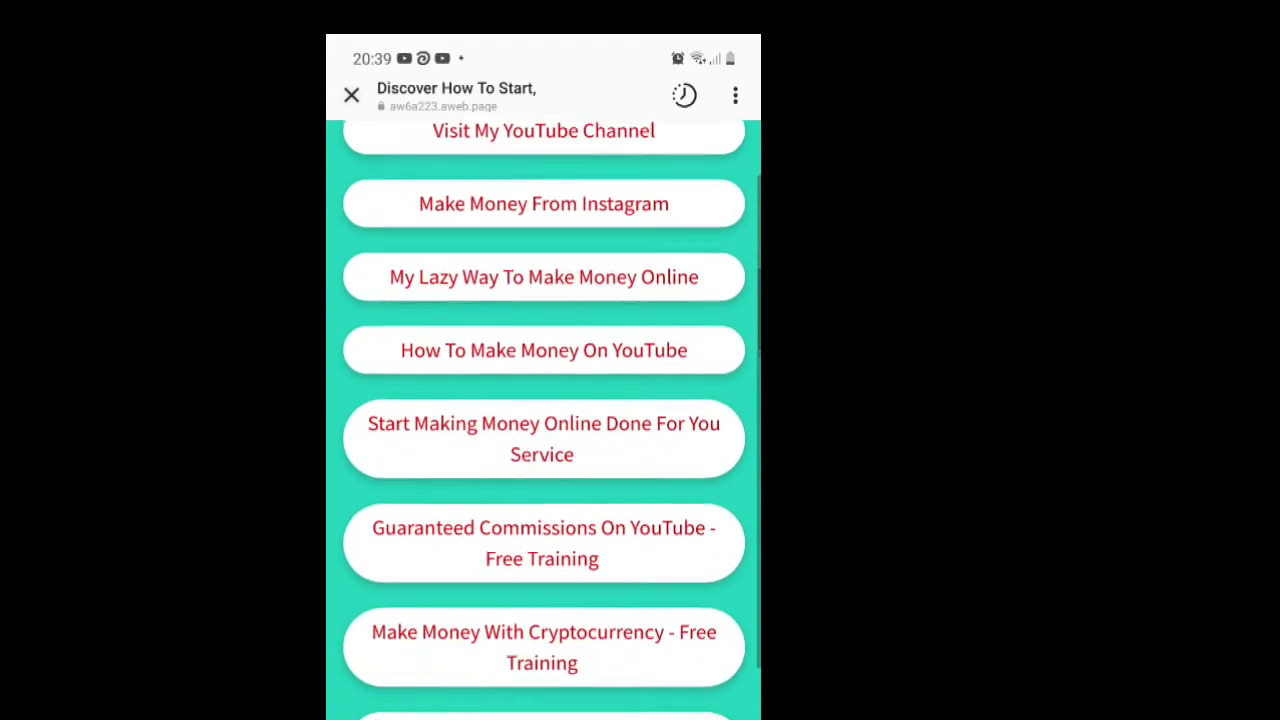
pyautogui.scroll(3, 543, 420)
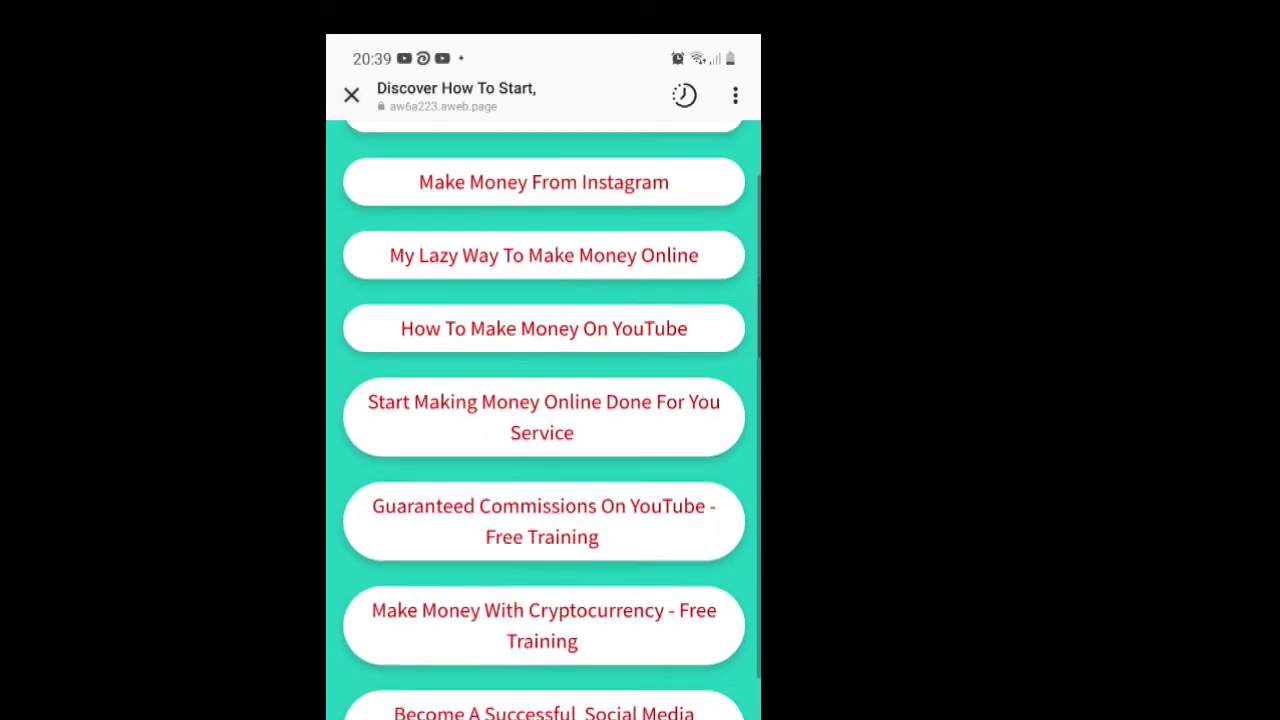
pyautogui.scroll(3, 543, 420)
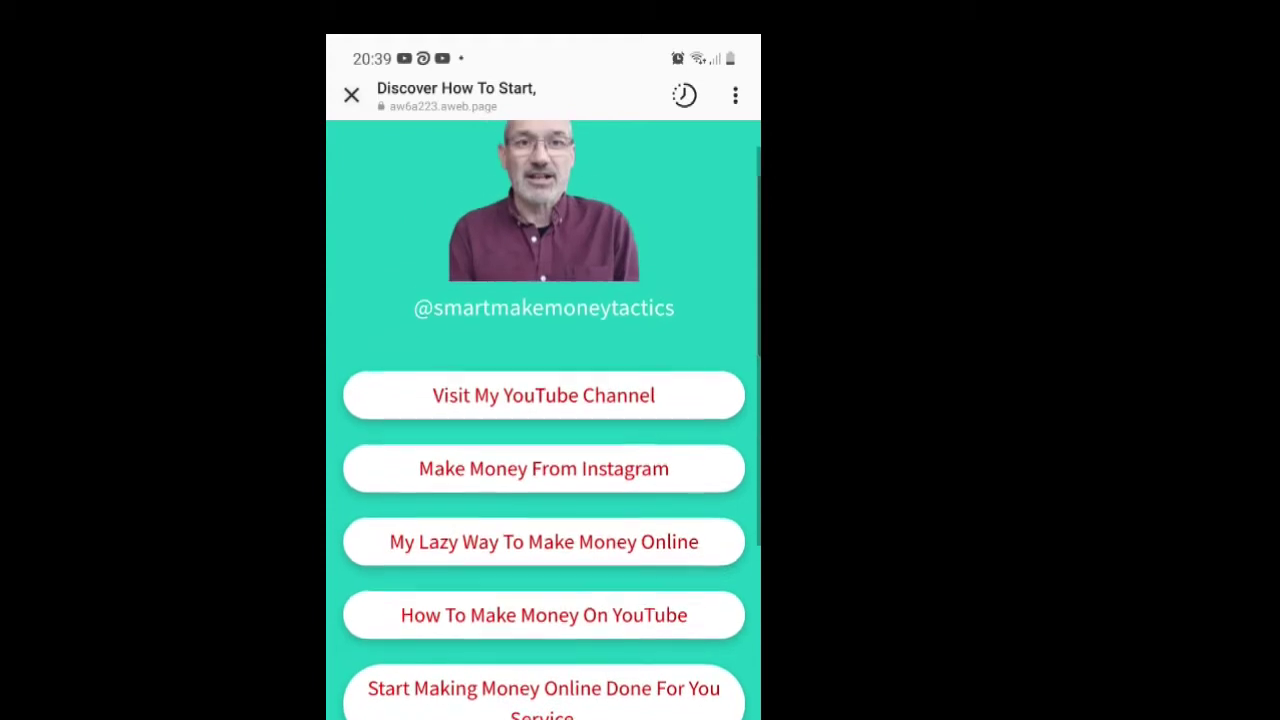
pyautogui.scroll(1, 543, 420)
pyautogui.scroll(-2, 543, 420)
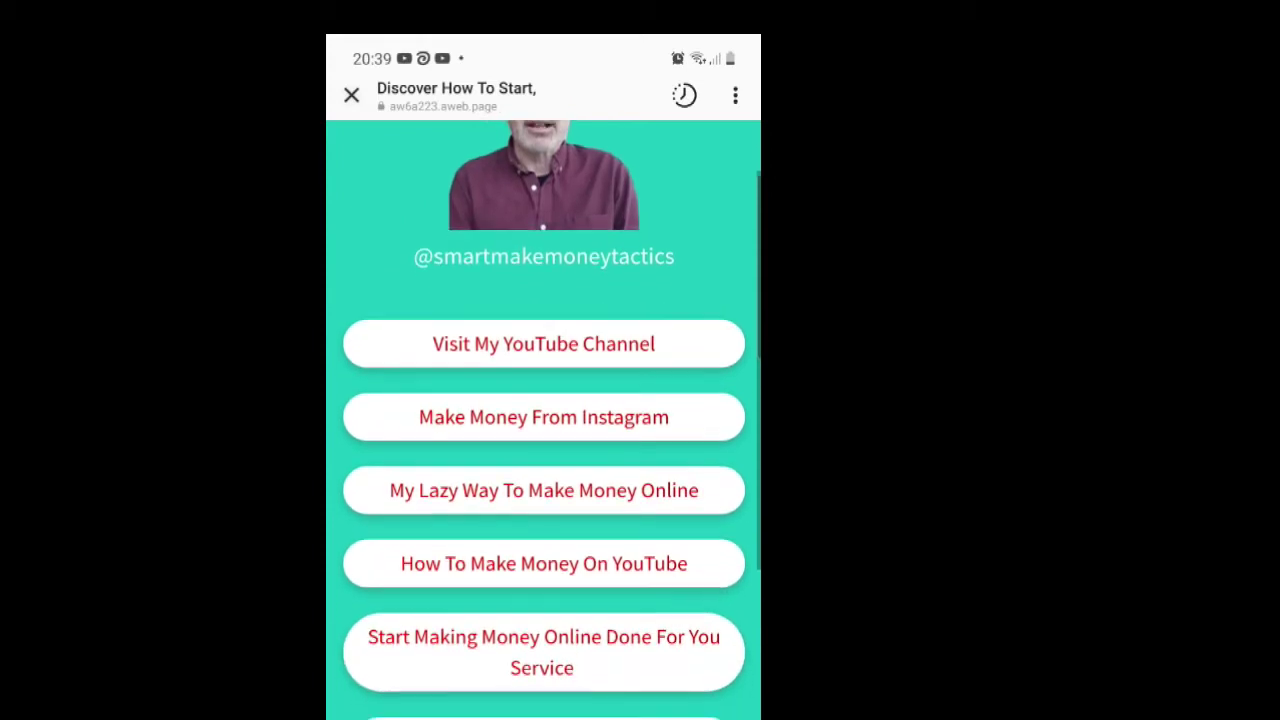
pyautogui.scroll(-1, 543, 420)
pyautogui.scroll(3, 543, 420)
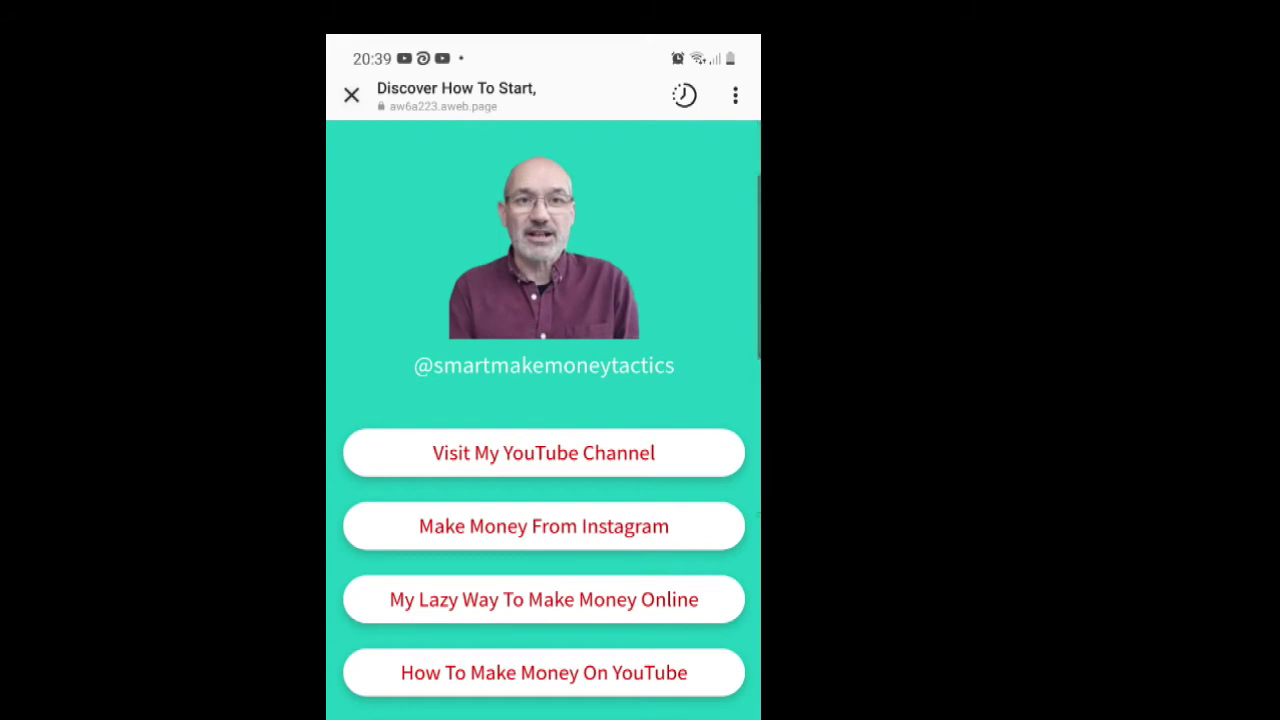
# Step: Check the YouTube channel link on the landing page, return to the Instagram profile and follow its website link
pyautogui.click(543, 453)
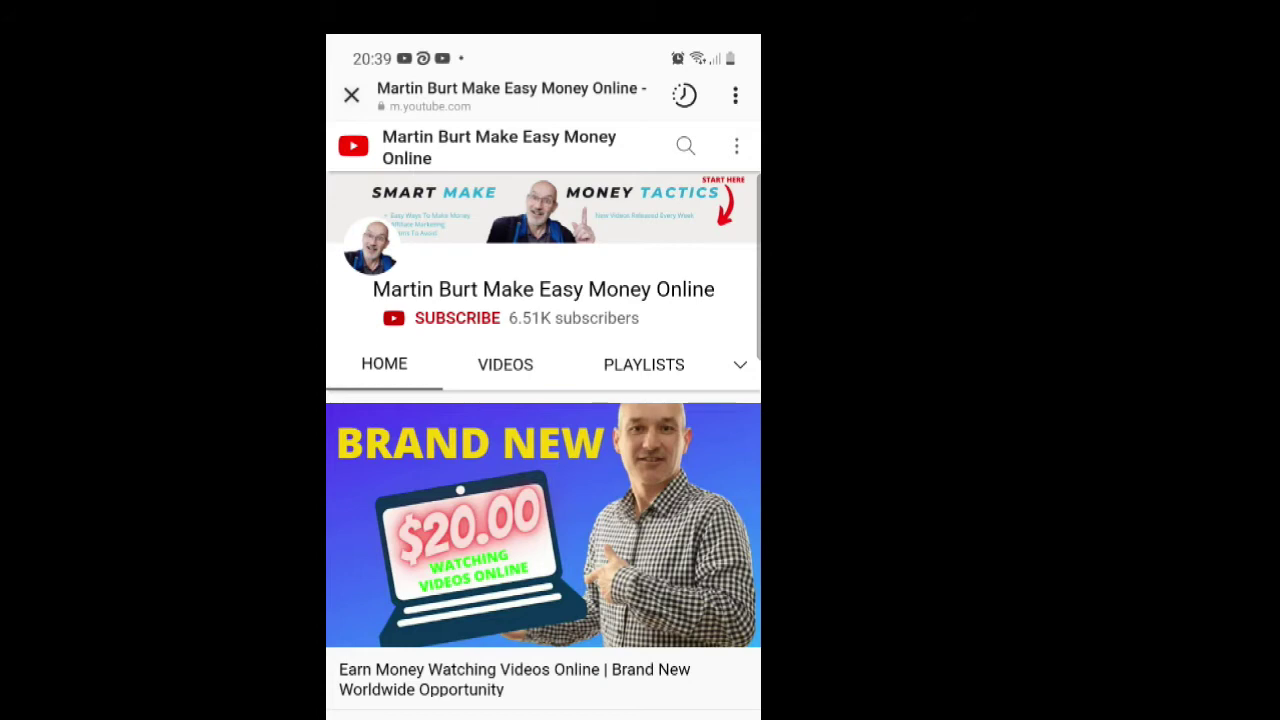
pyautogui.click(351, 94)
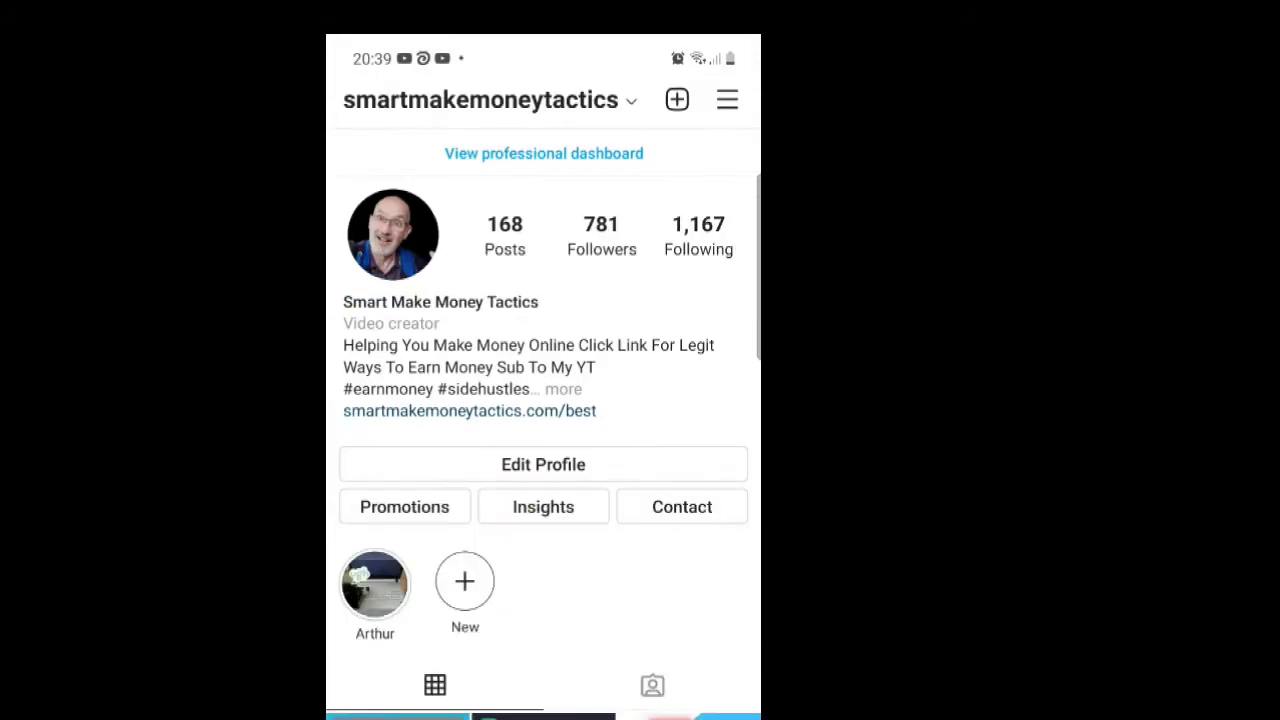
pyautogui.click(469, 410)
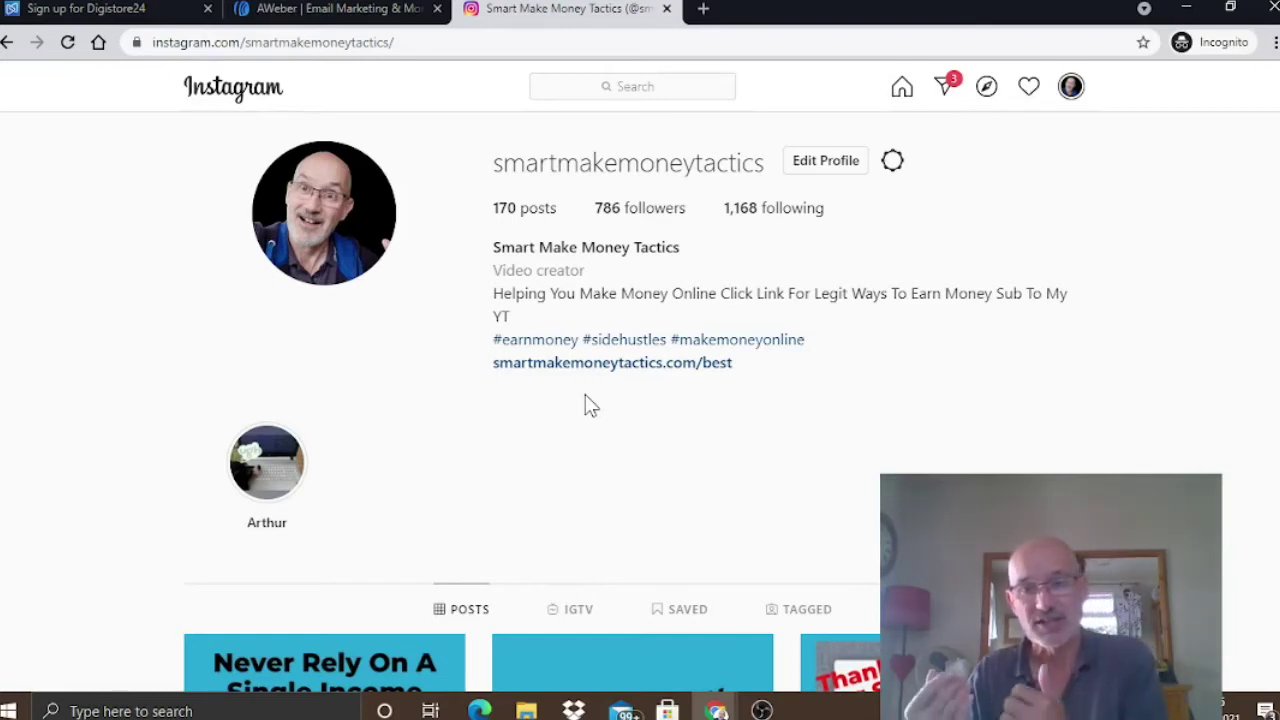
# Step: Switch to the Digistore24 marketplace and show the Fitness & Health category of digital products
pyautogui.hotkey('alt', 'Tab')
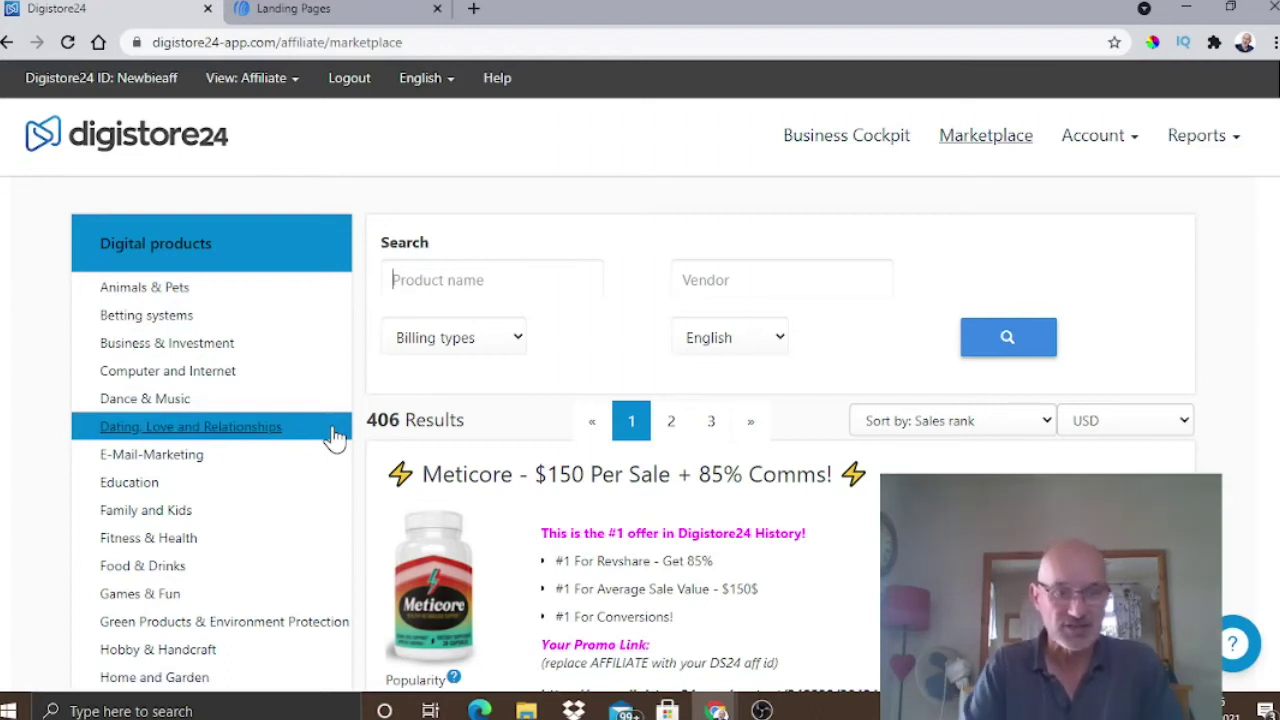
pyautogui.click(185, 545)
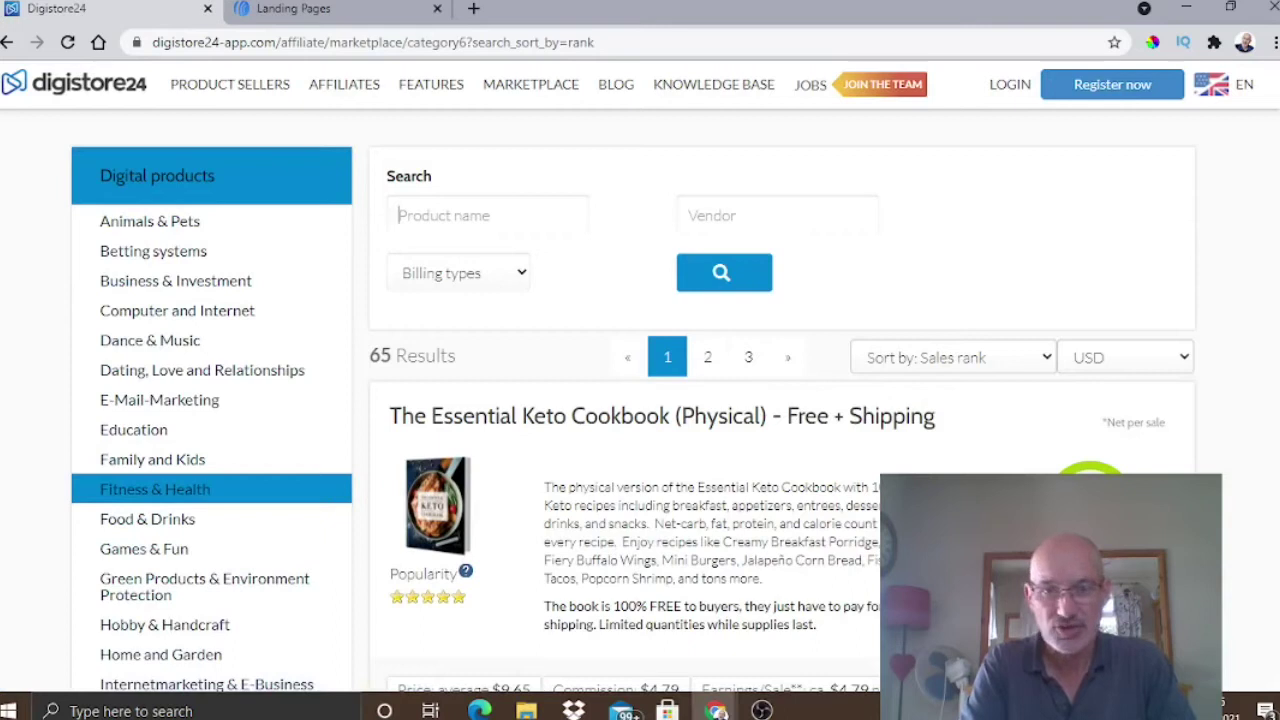
# Step: Examine the Fitness & Health offers for their commission, earnings per sale, sales rank and cart conversion
pyautogui.scroll(-3, 640, 376)
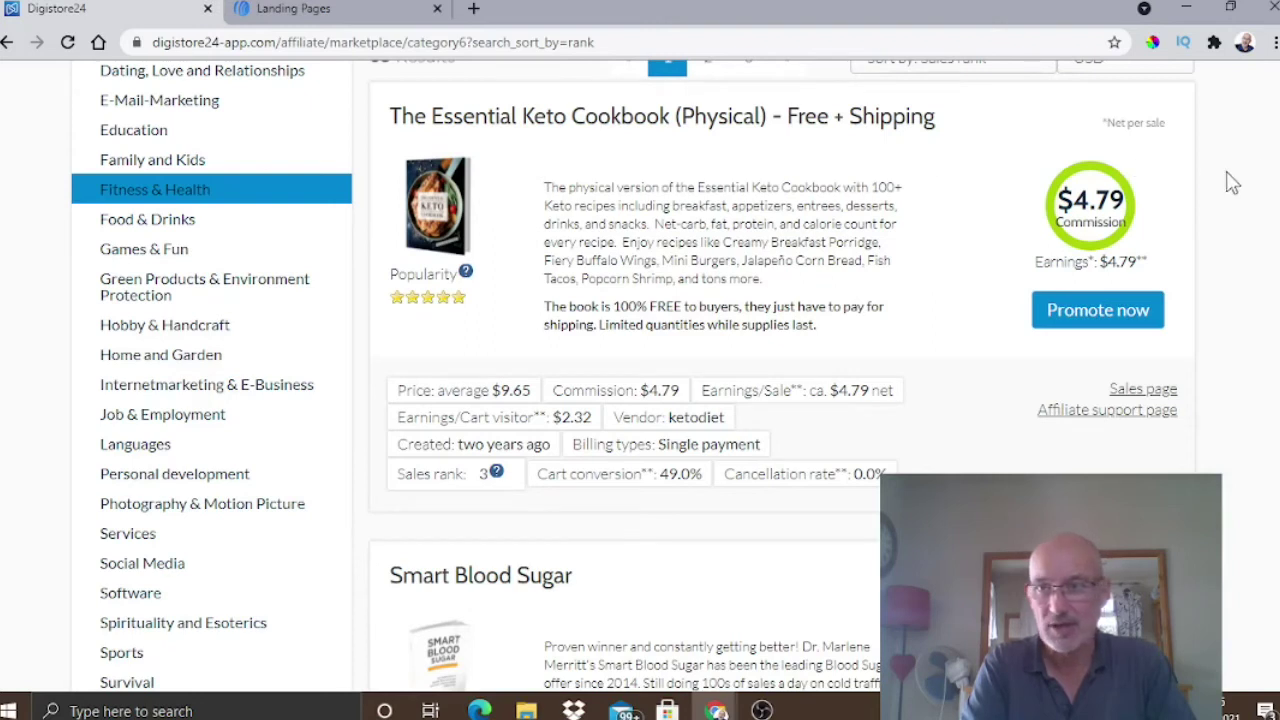
pyautogui.scroll(-4, 633, 373)
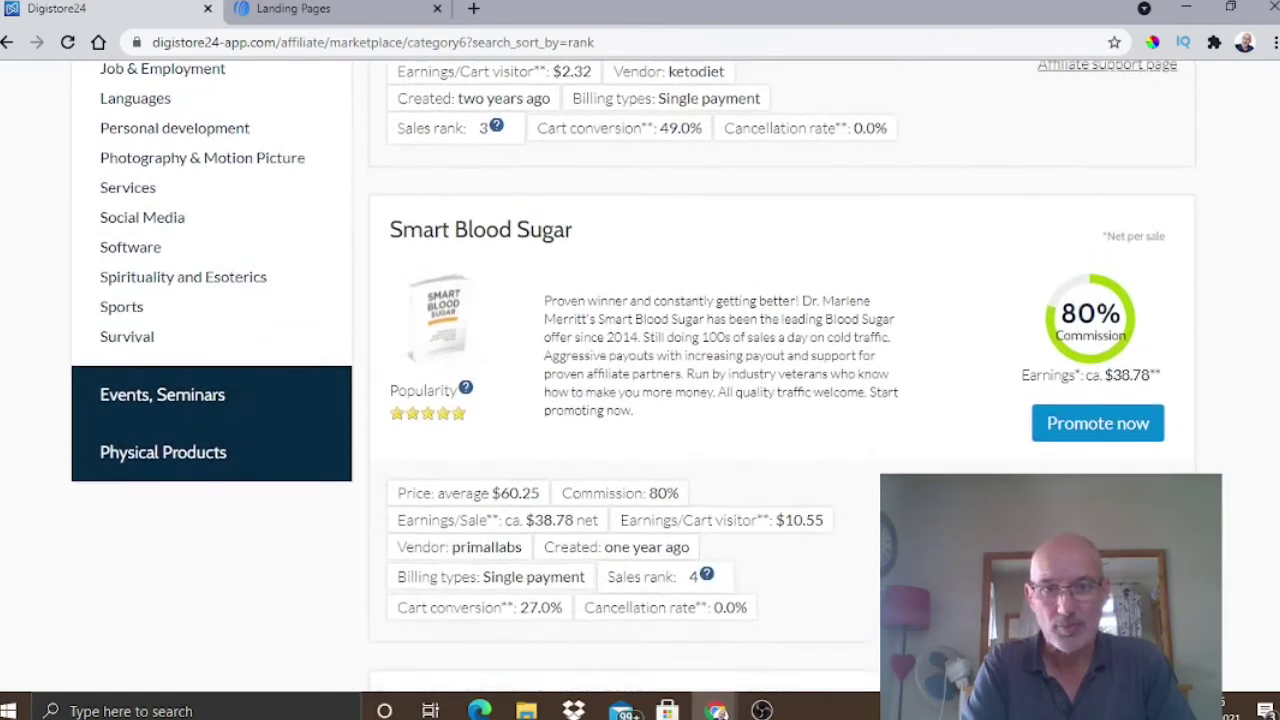
pyautogui.scroll(-6, 633, 373)
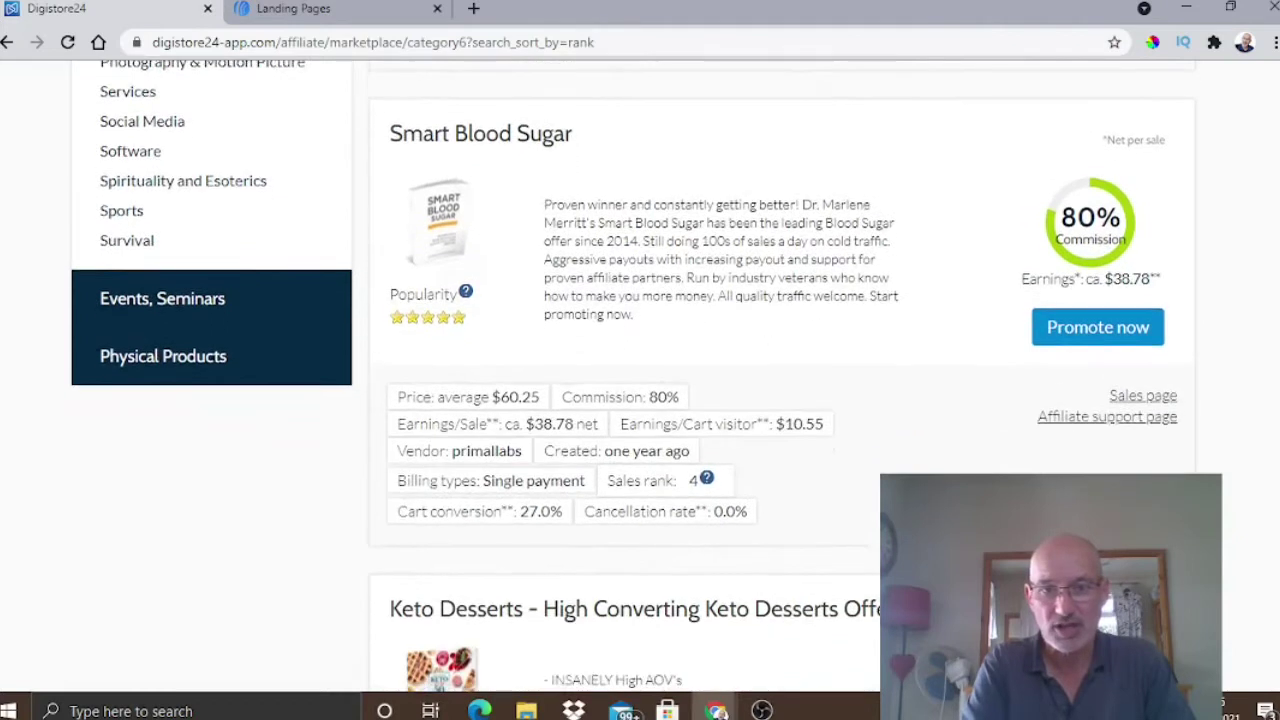
pyautogui.scroll(-3, 1275, 385)
pyautogui.scroll(-3, 1275, 385)
pyautogui.scroll(-2, 1275, 430)
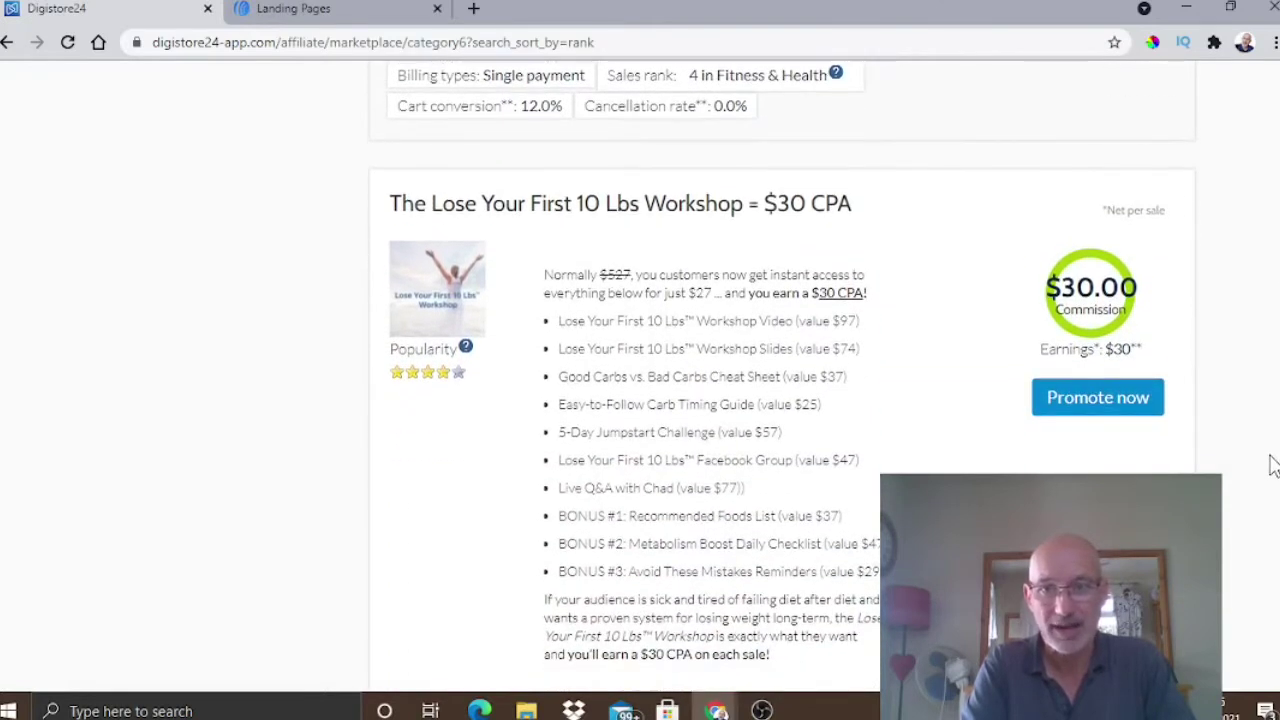
pyautogui.scroll(-4, 1272, 465)
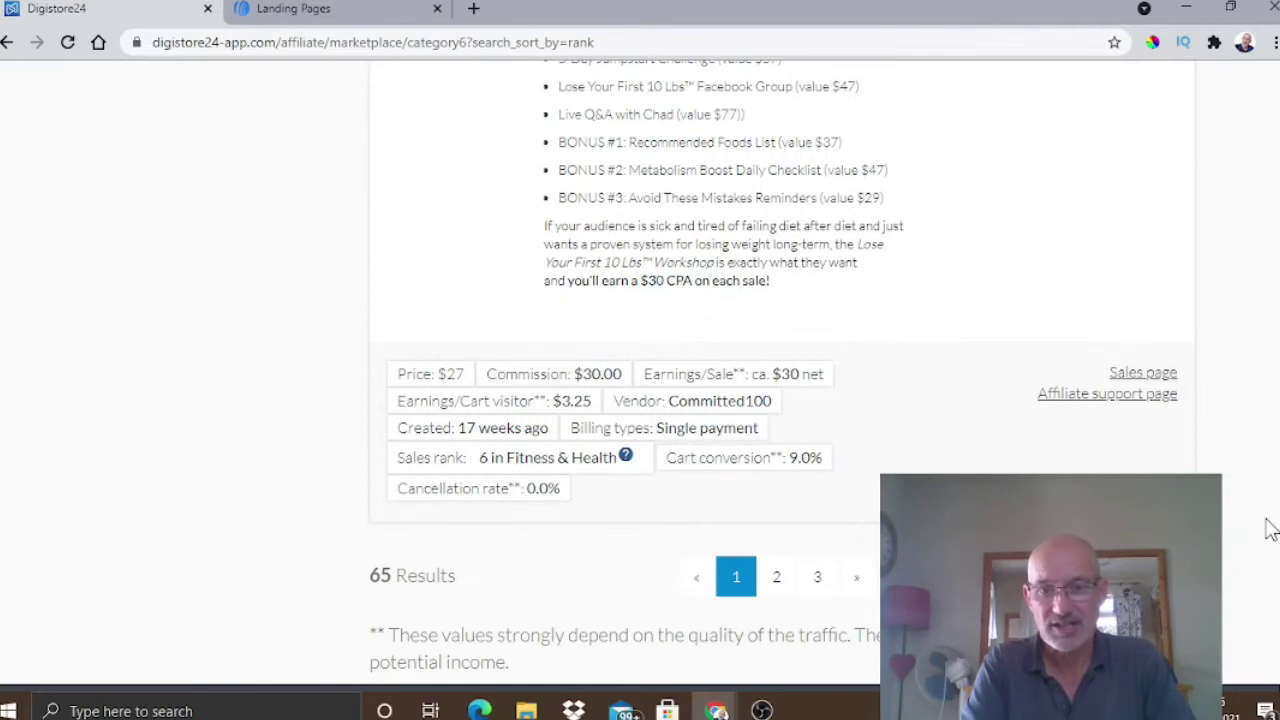
pyautogui.scroll(9, 1272, 510)
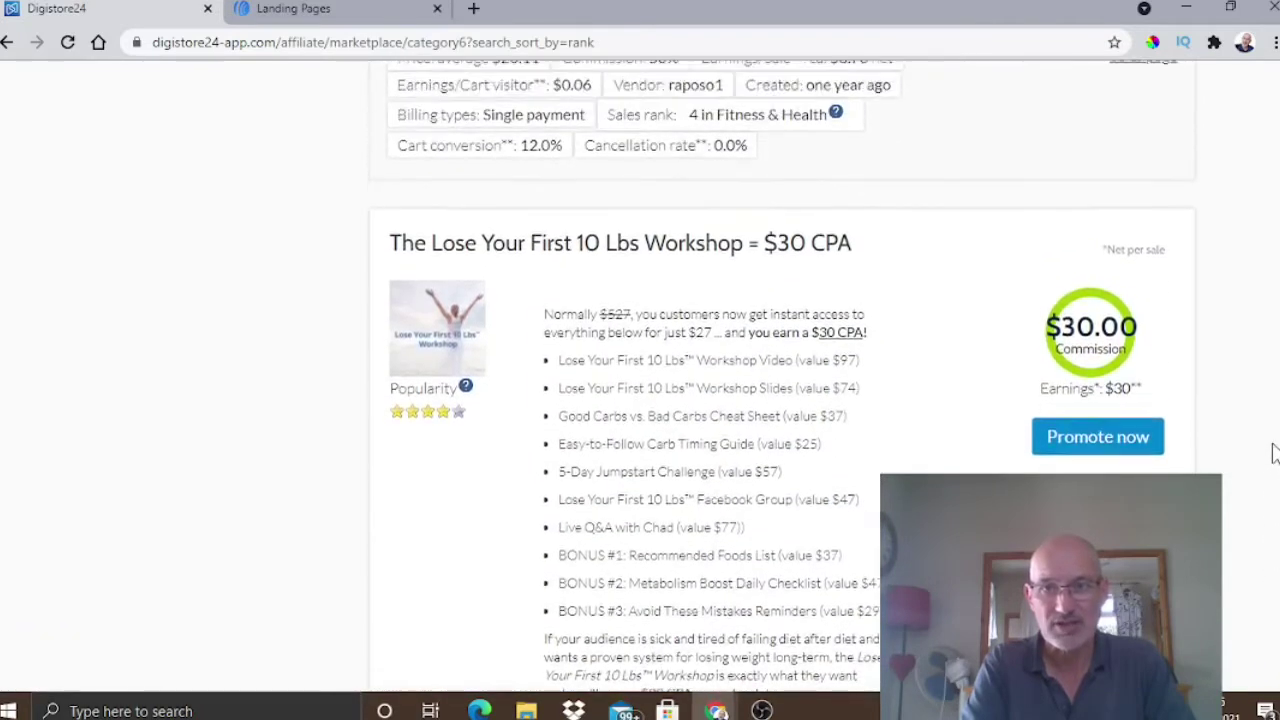
pyautogui.scroll(10, 1272, 510)
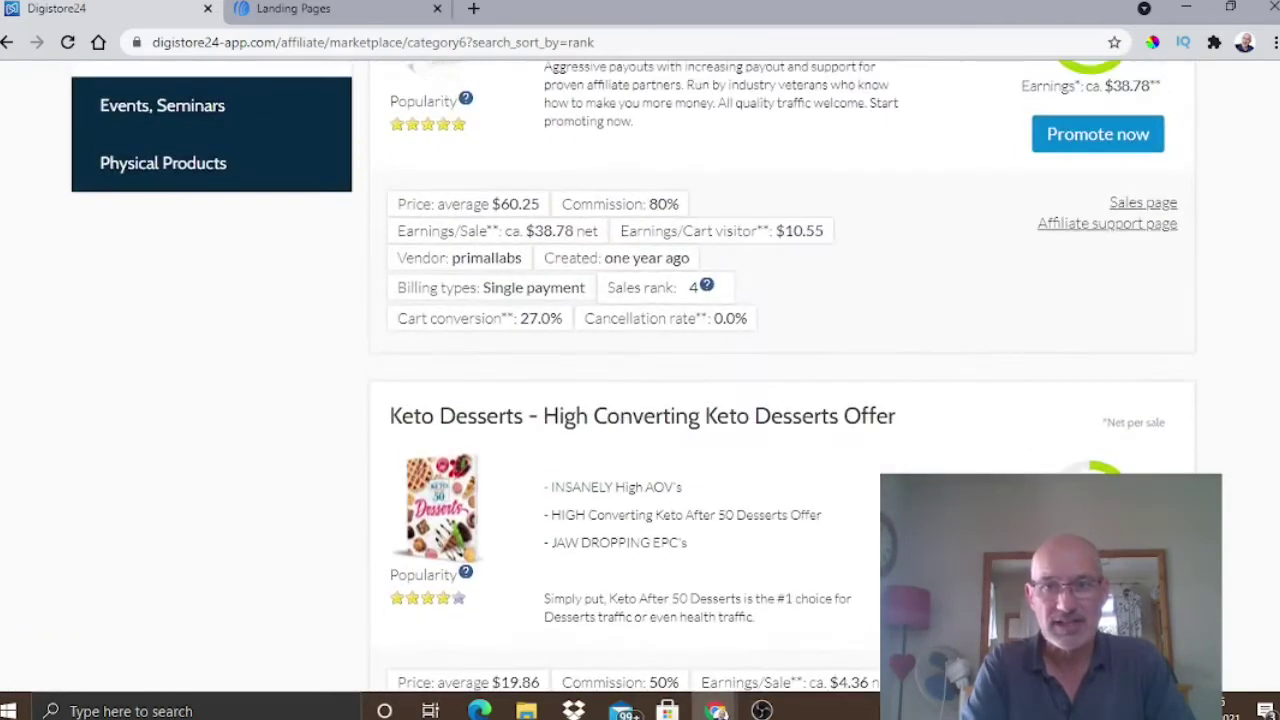
pyautogui.scroll(-1, 781, 379)
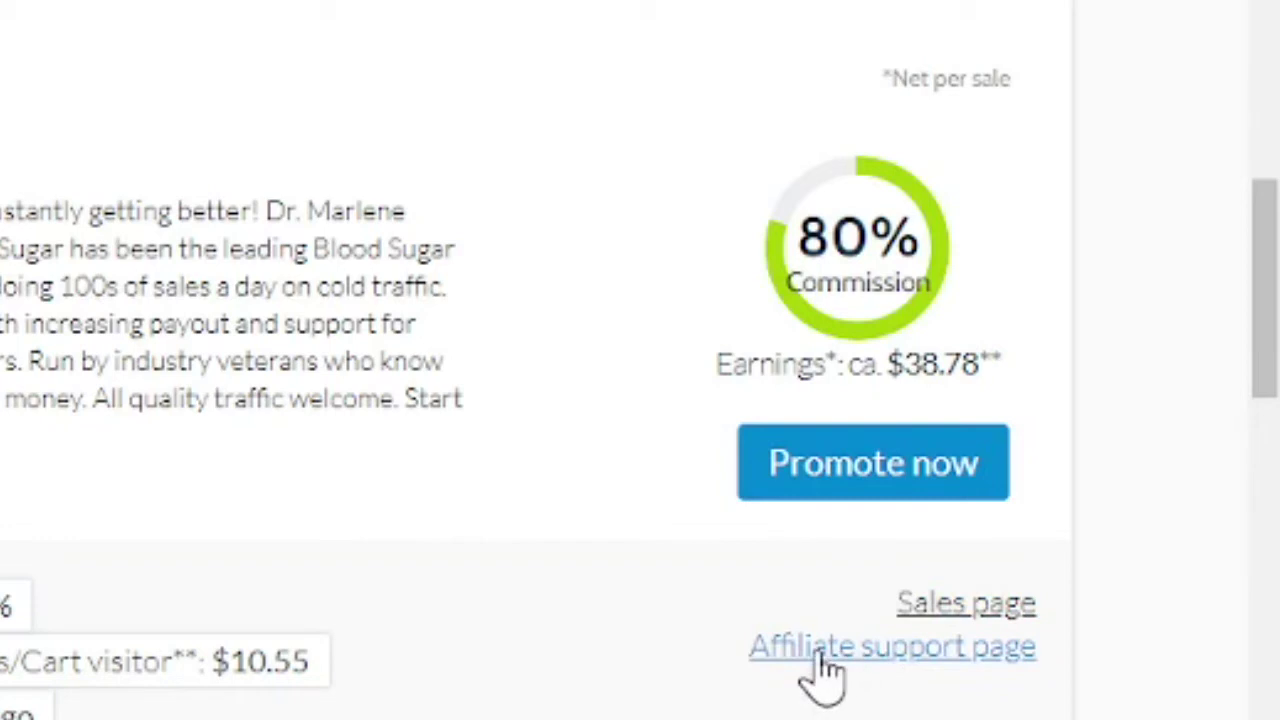
# Step: Open the affiliate support page of the Smart Blood Sugar offer in a new browser tab and switch to it
pyautogui.rightClick(822, 671)
pyautogui.click(822, 681)
pyautogui.click(346, 15)
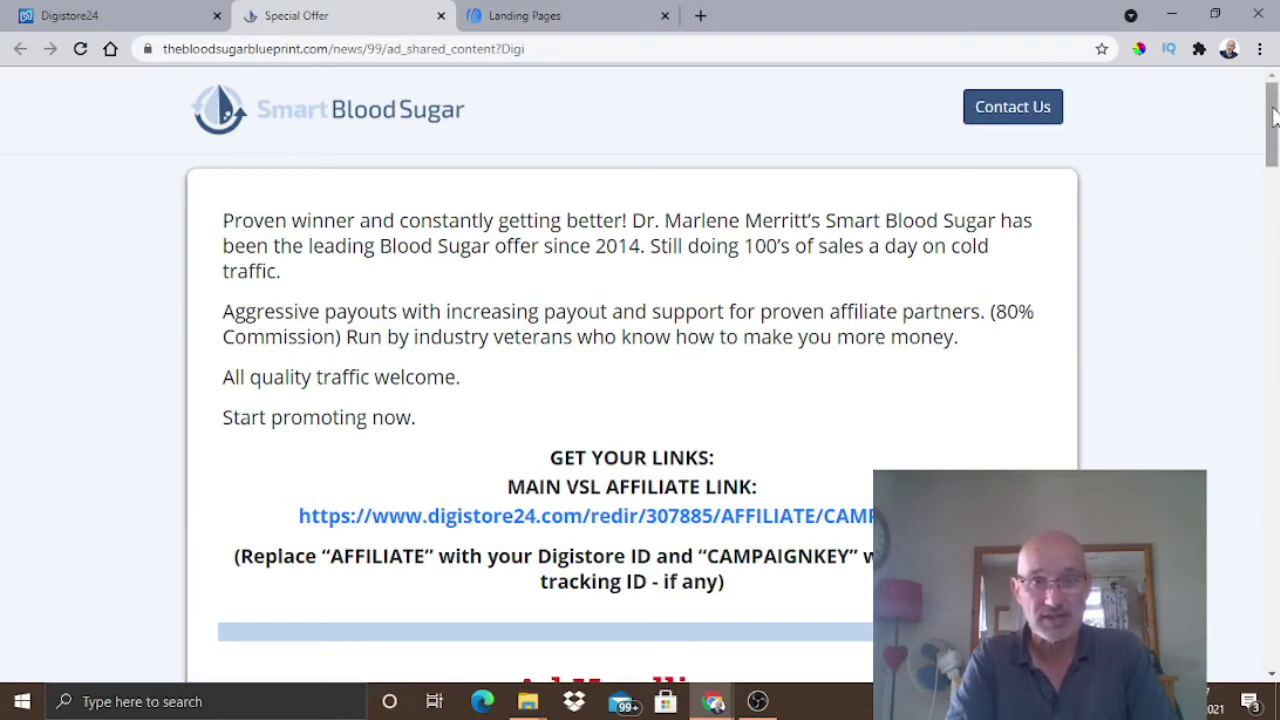
# Step: Review the Smart Blood Sugar affiliate page's promo link, ad headlines, ad images and email swipes
pyautogui.scroll(-3, 1272, 115)
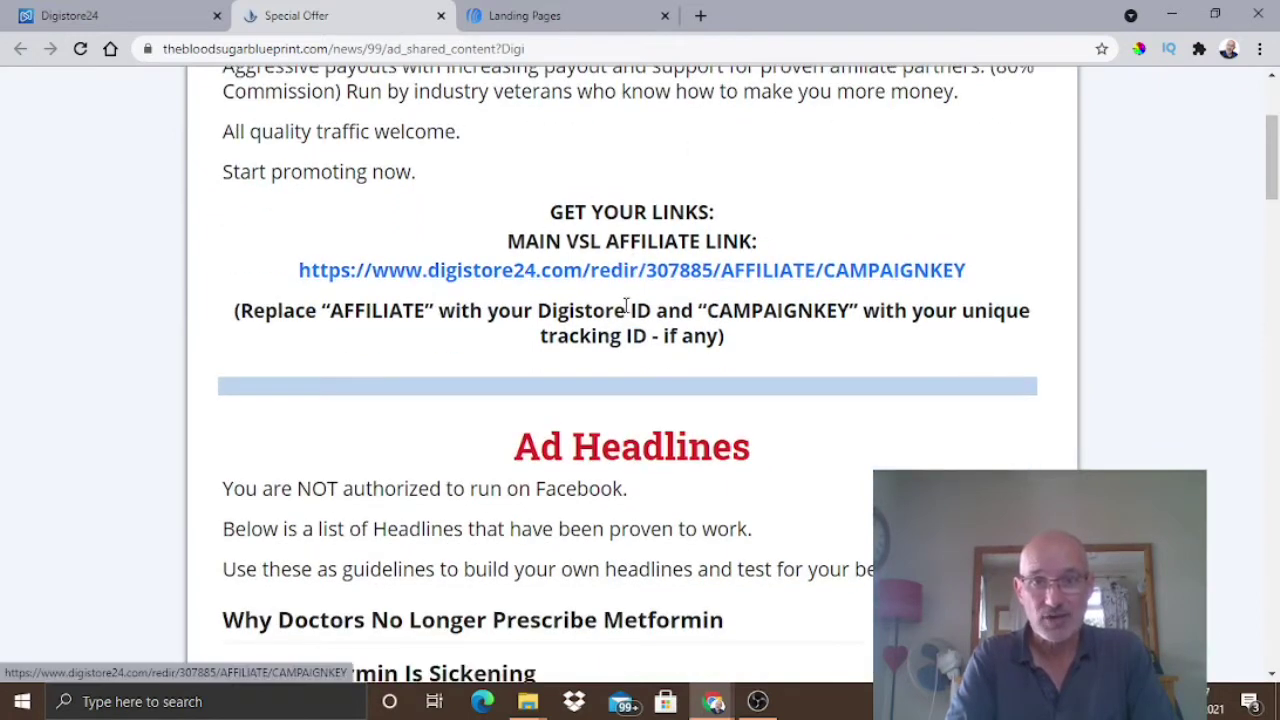
pyautogui.moveTo(1271, 163); pyautogui.dragTo(1273, 230)
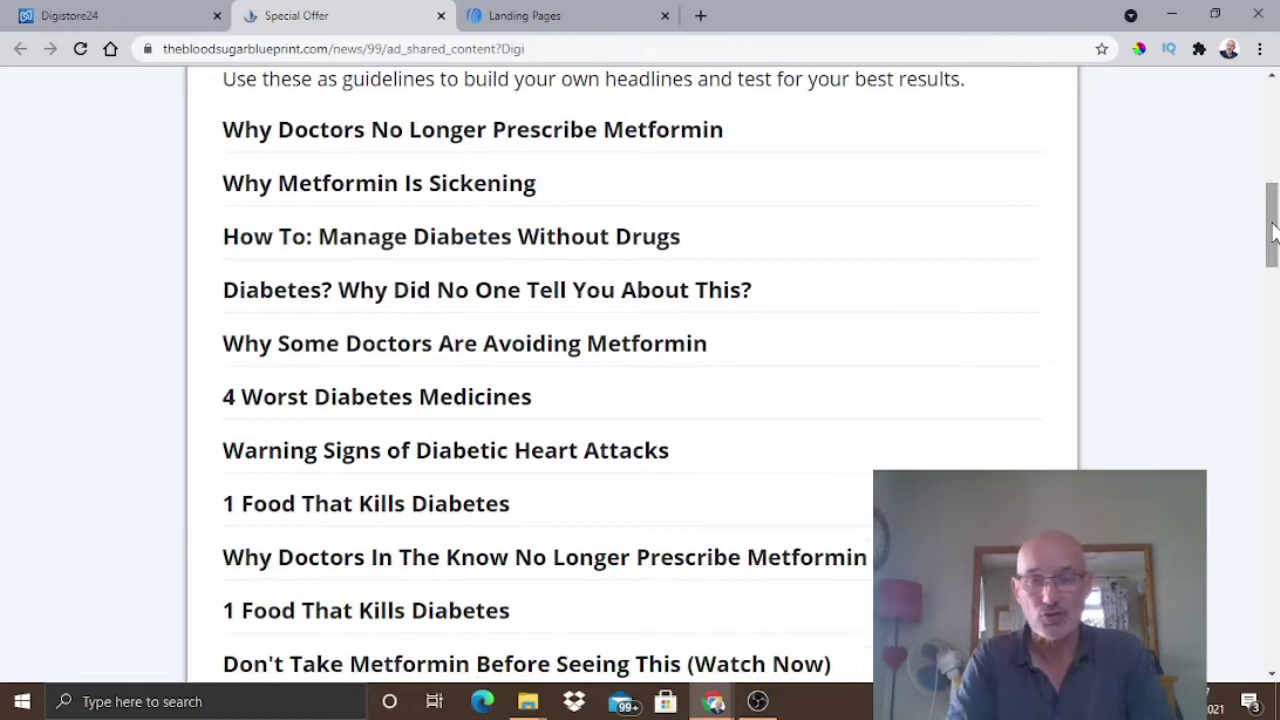
pyautogui.moveTo(1273, 230); pyautogui.dragTo(1266, 441)
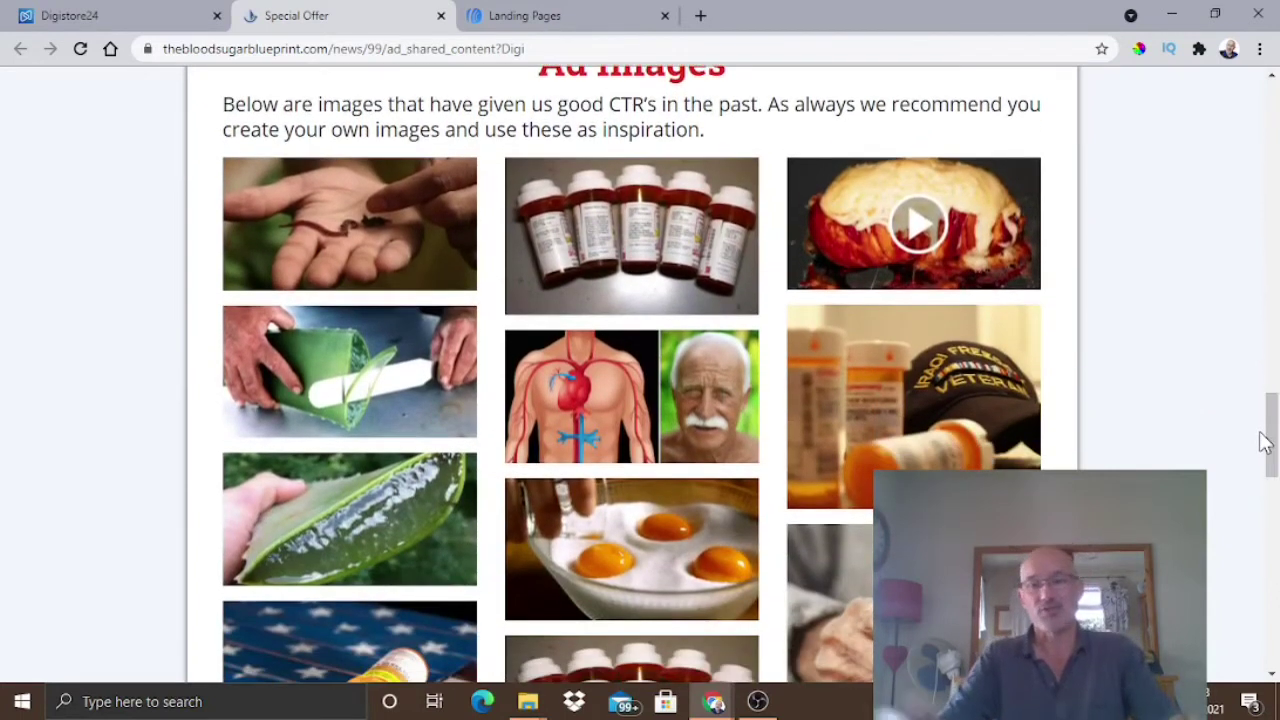
pyautogui.moveTo(1272, 426); pyautogui.dragTo(1273, 536)
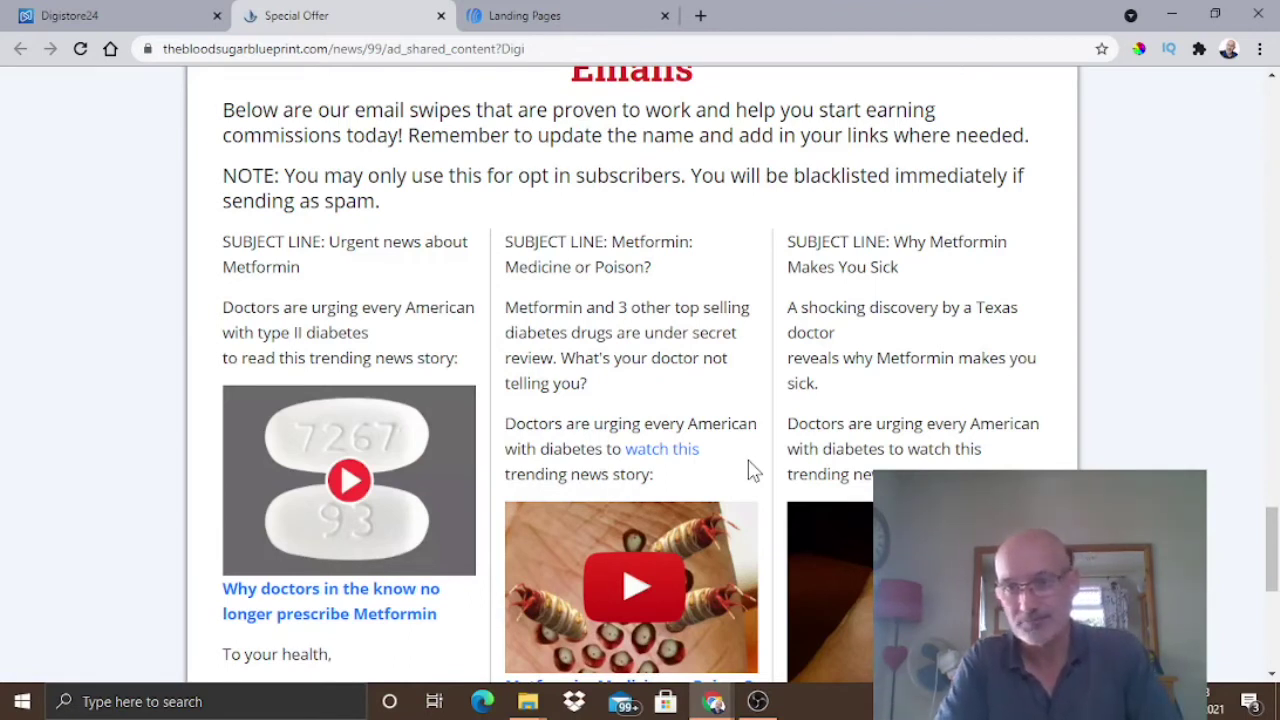
pyautogui.rightClick(1267, 93)
pyautogui.click(1272, 95)
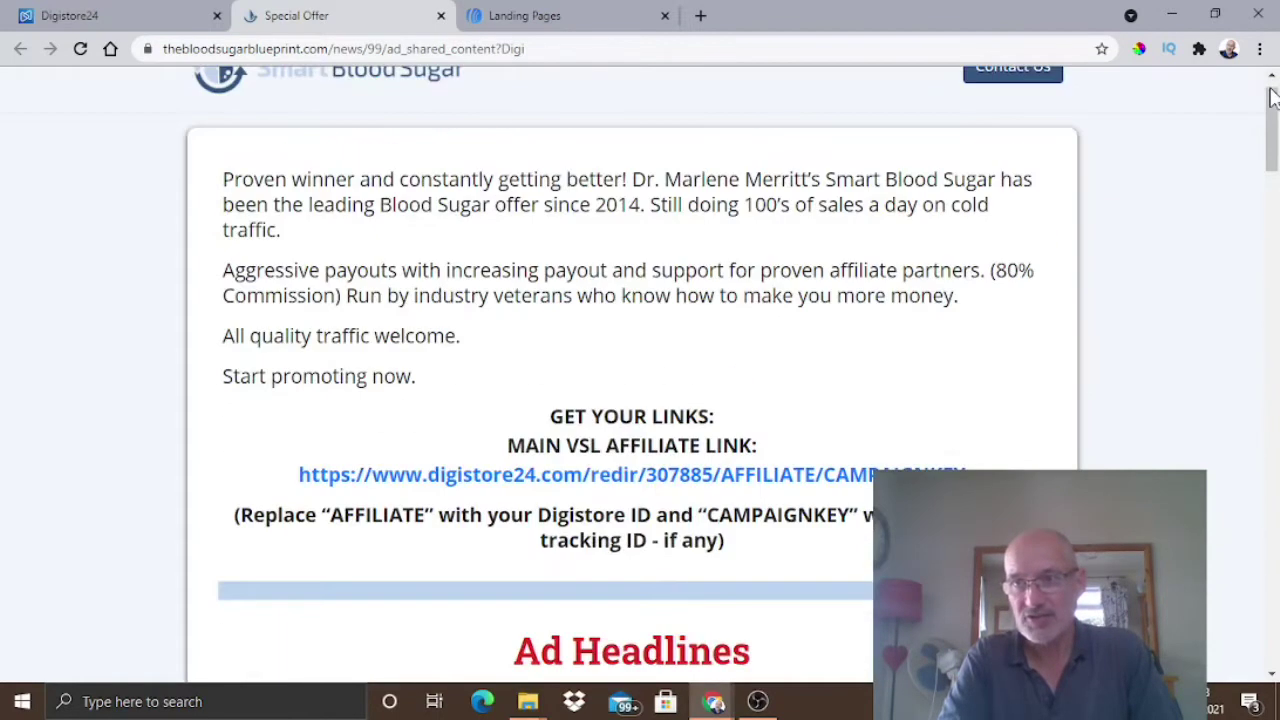
pyautogui.scroll(1, 1274, 93)
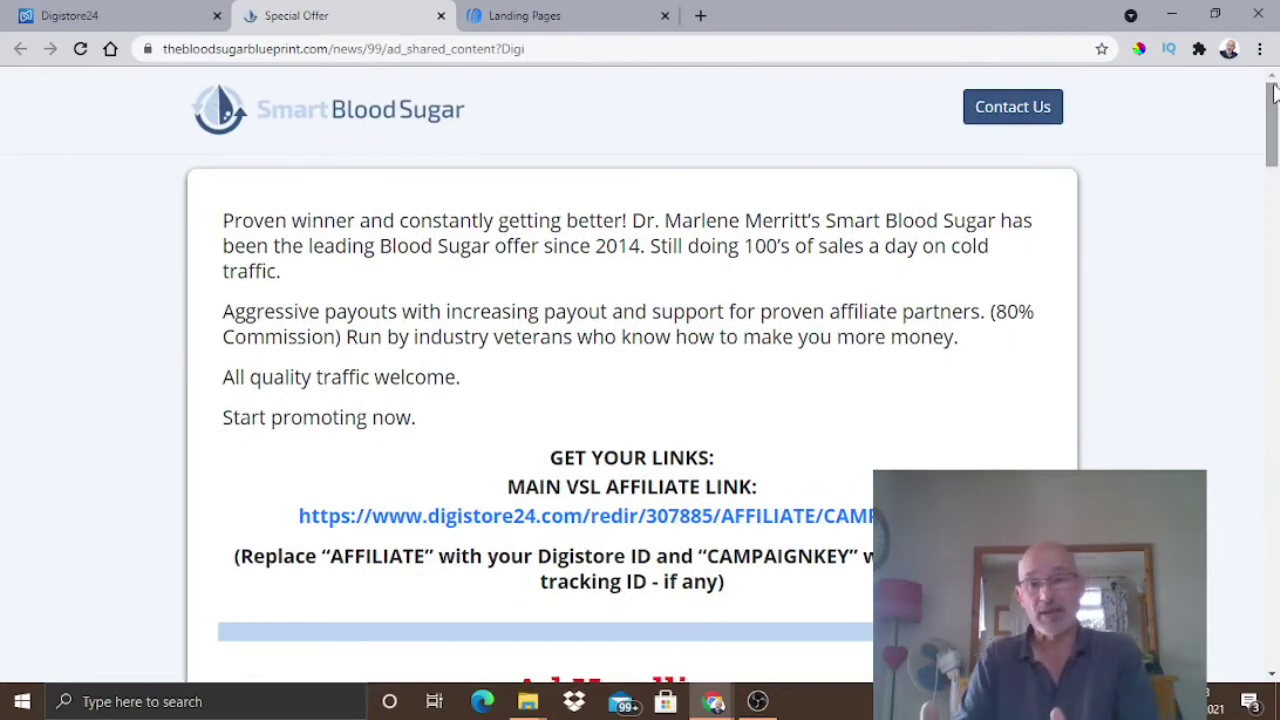
# Step: Return to the Digistore24 marketplace page
pyautogui.click(106, 18)
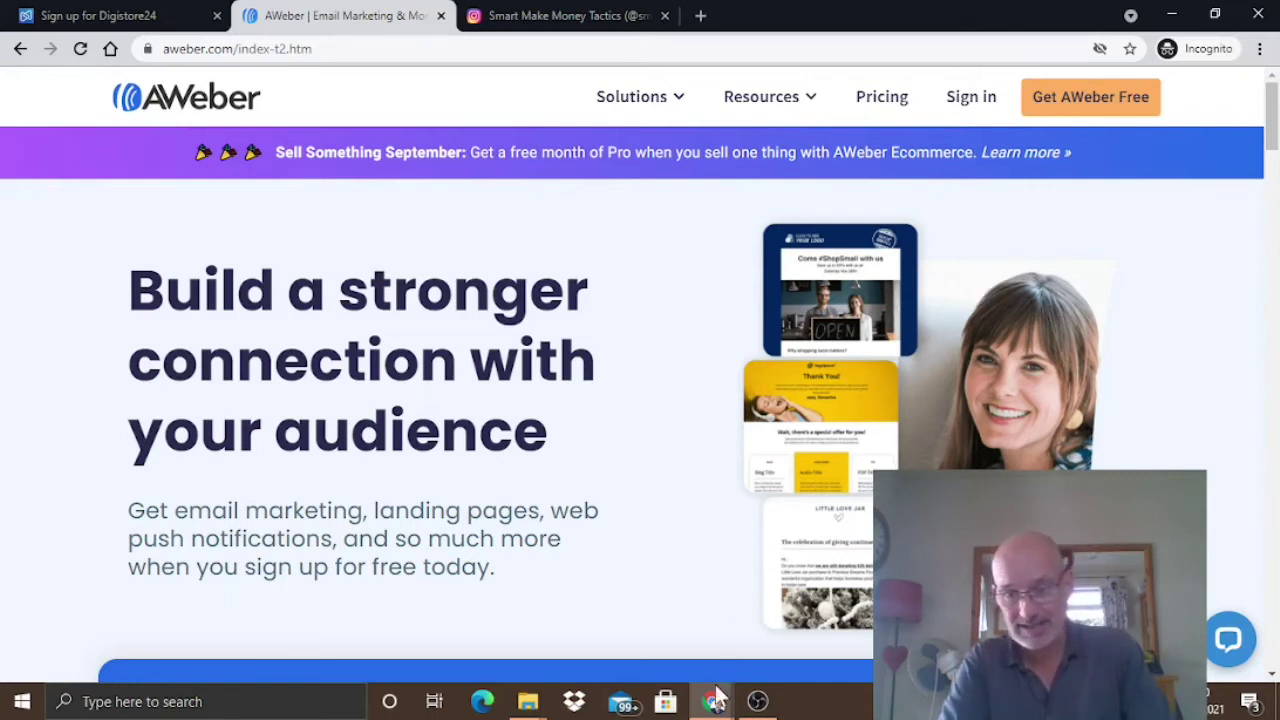
# Step: Switch to the browser window with the logged-in AWeber account and open its list of landing pages
pyautogui.moveTo(703, 708)
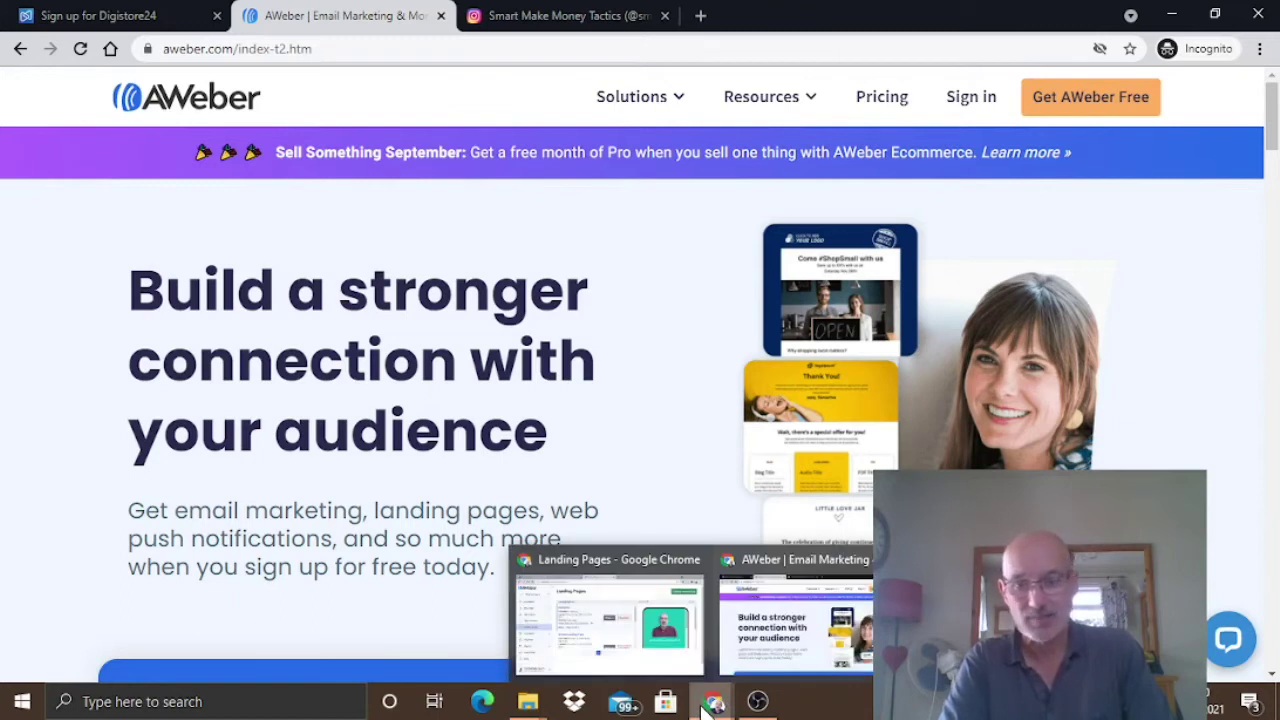
pyautogui.click(608, 620)
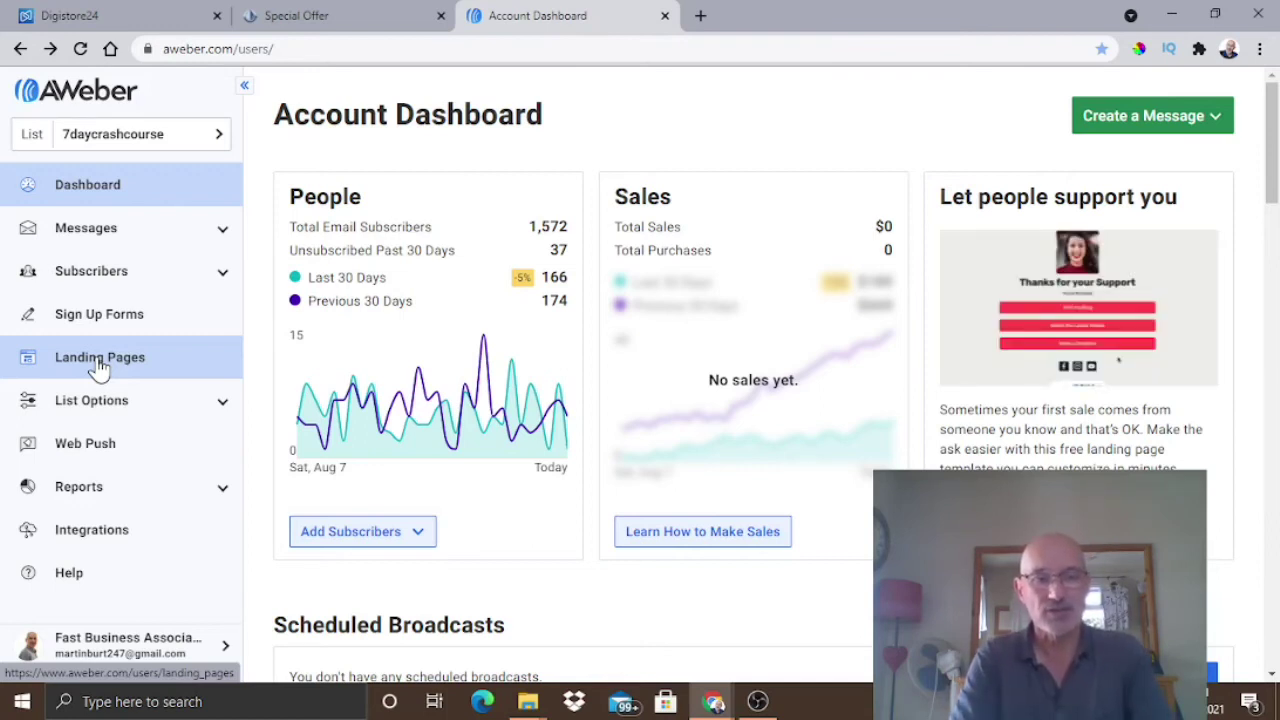
pyautogui.click(99, 365)
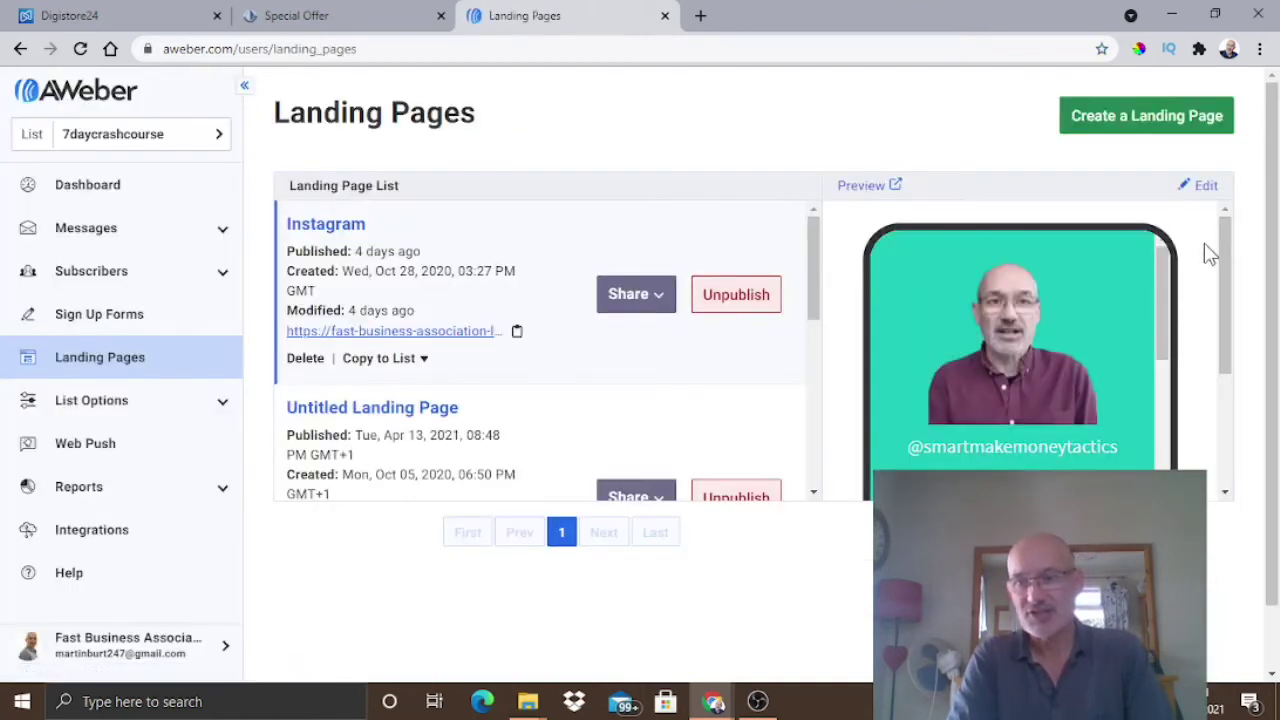
pyautogui.moveTo(1165, 268)
pyautogui.mouseDown()
pyautogui.moveTo(1163, 414)
pyautogui.moveTo(1157, 253)
pyautogui.mouseUp()
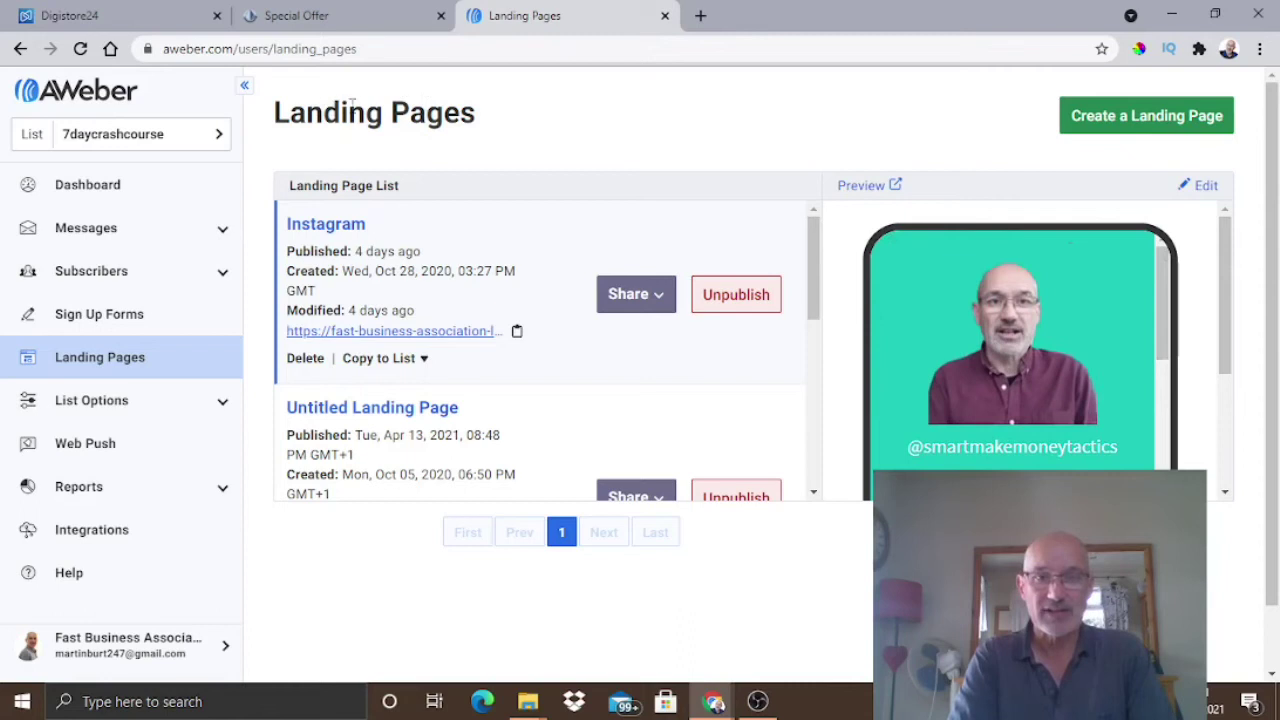
# Step: Create a new landing page from the Link List template
pyautogui.click(1133, 120)
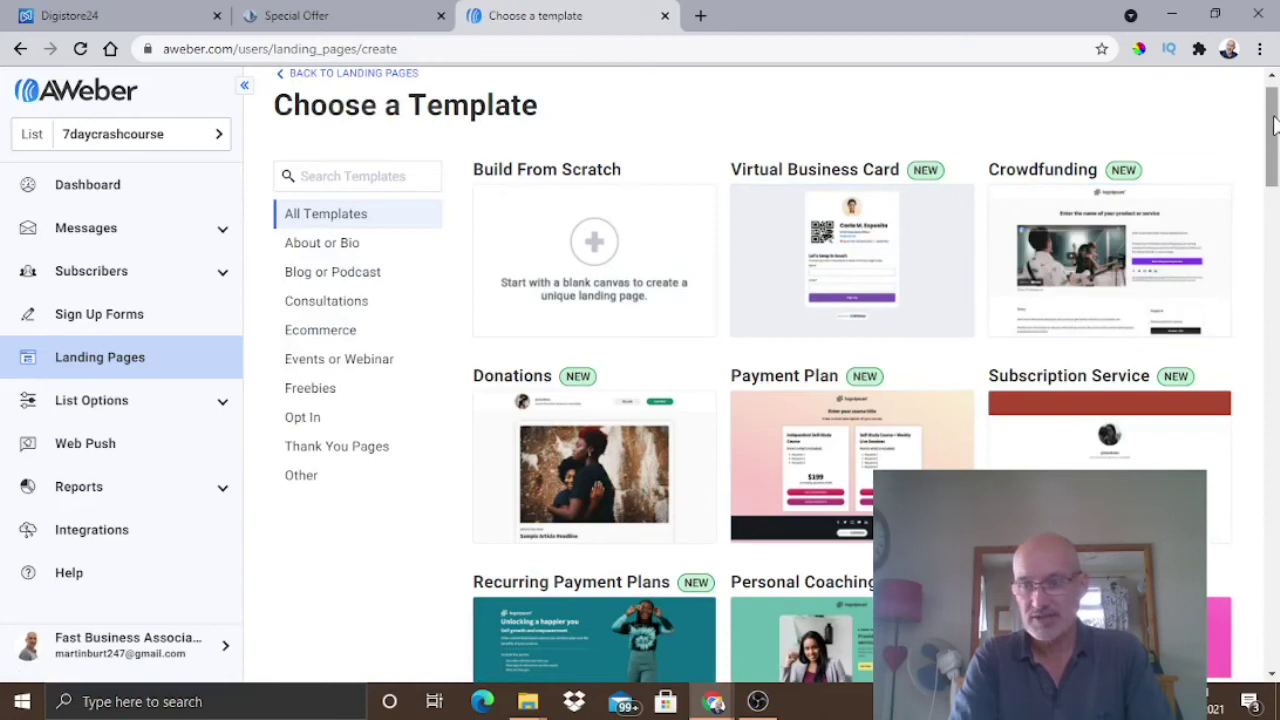
pyautogui.moveTo(1273, 122); pyautogui.dragTo(1261, 433)
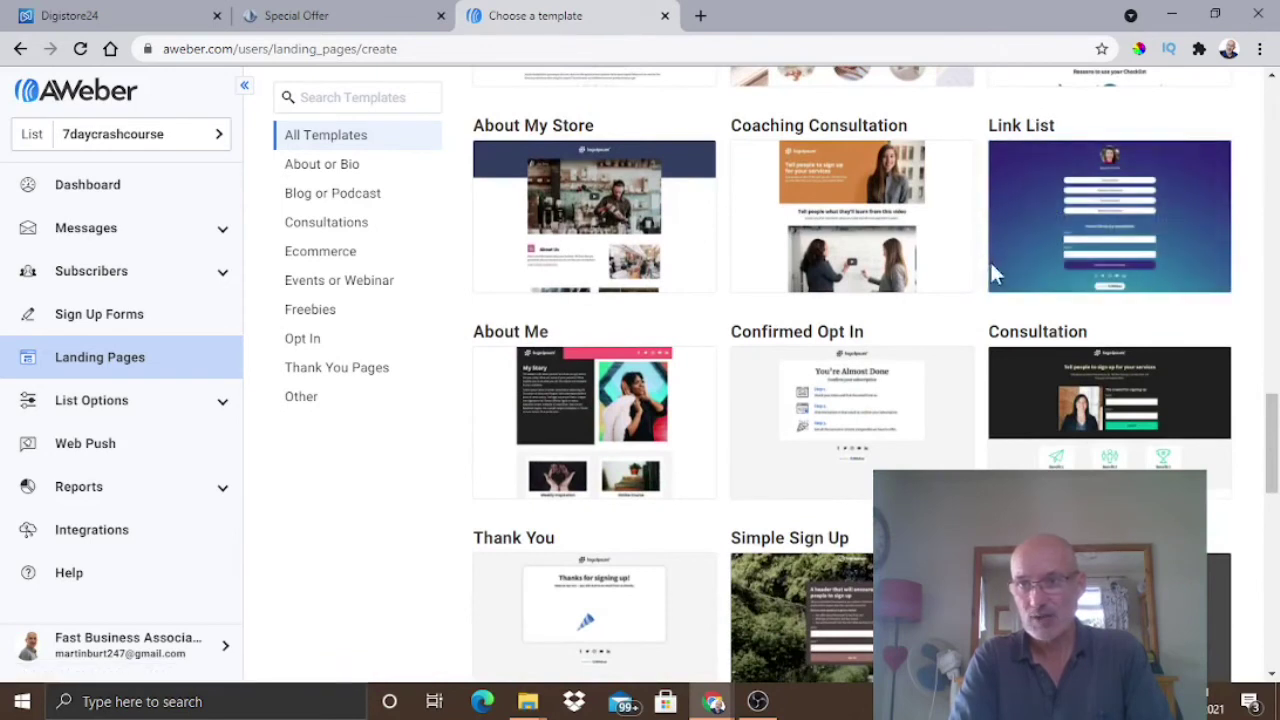
pyautogui.moveTo(1057, 291)
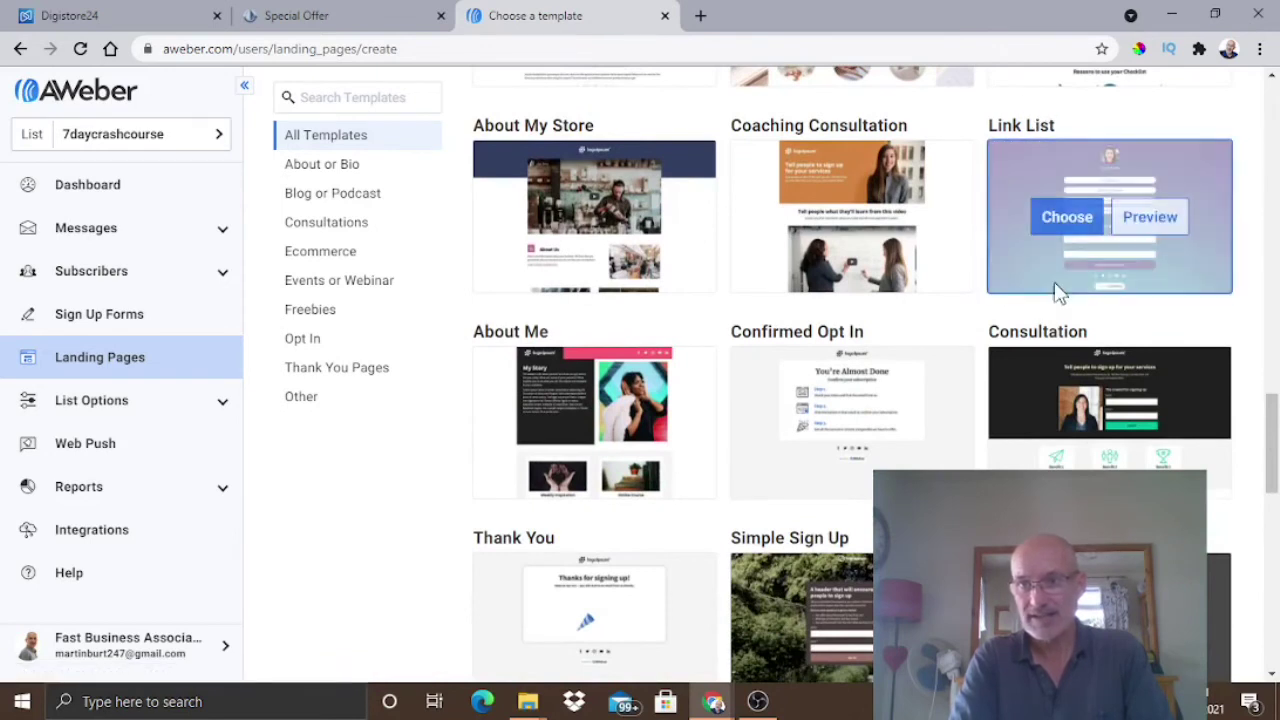
pyautogui.click(1067, 228)
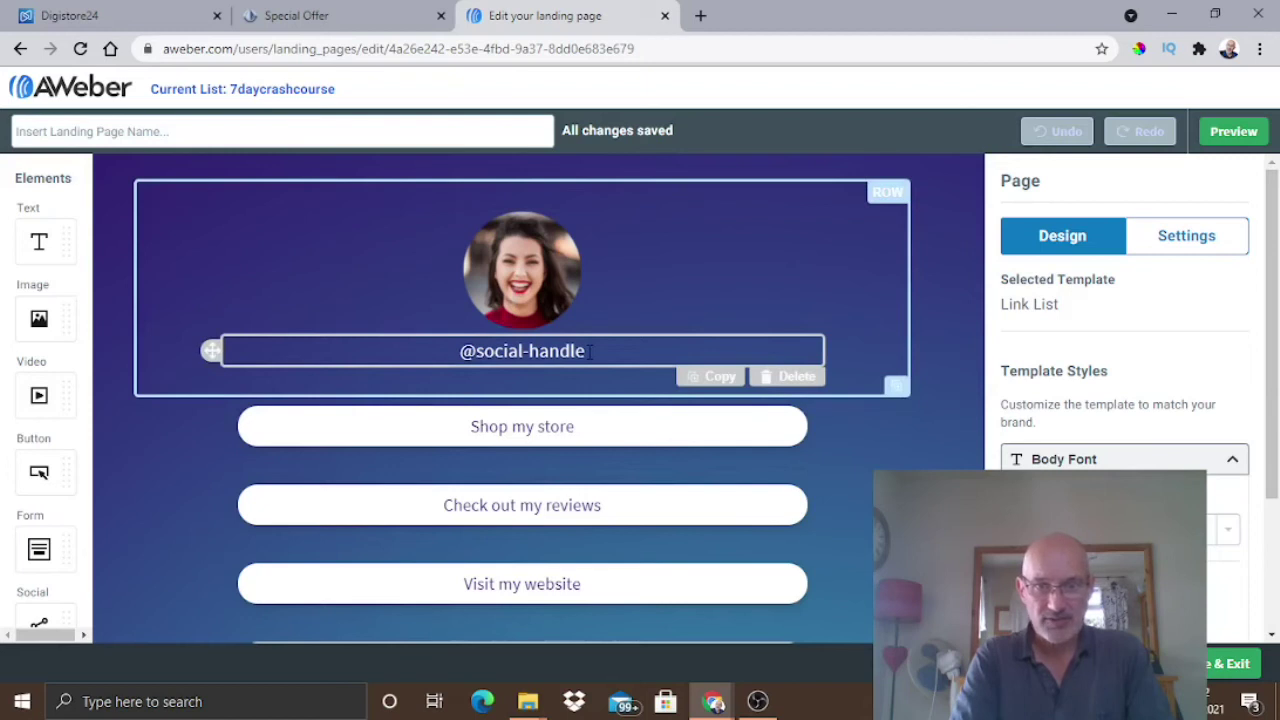
pyautogui.click(589, 351)
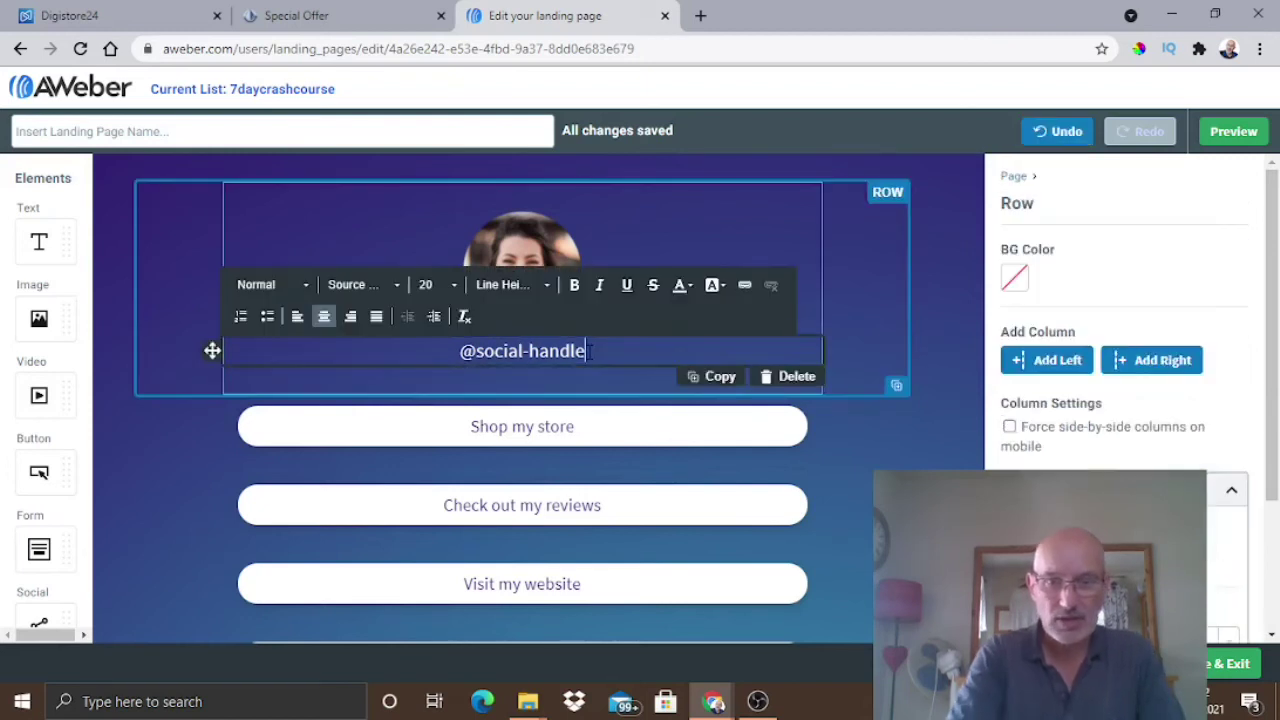
pyautogui.press('BackSpace')
pyautogui.press('BackSpace')
pyautogui.press('BackSpace')
pyautogui.press('BackSpace')
pyautogui.press('BackSpace')
pyautogui.press('BackSpace')
pyautogui.press('BackSpace')
pyautogui.press('BackSpace')
pyautogui.press('BackSpace')
pyautogui.press('BackSpace')
pyautogui.press('BackSpace')
pyautogui.press('BackSpace')
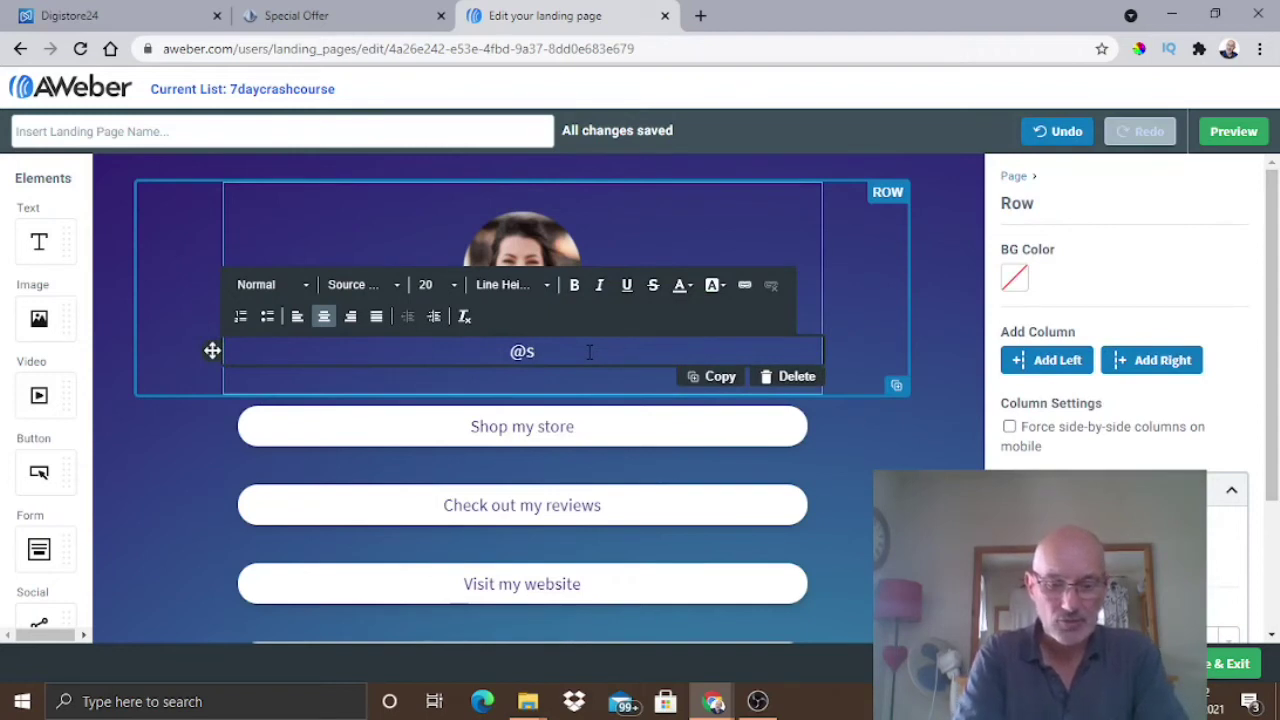
pyautogui.write('martmake')
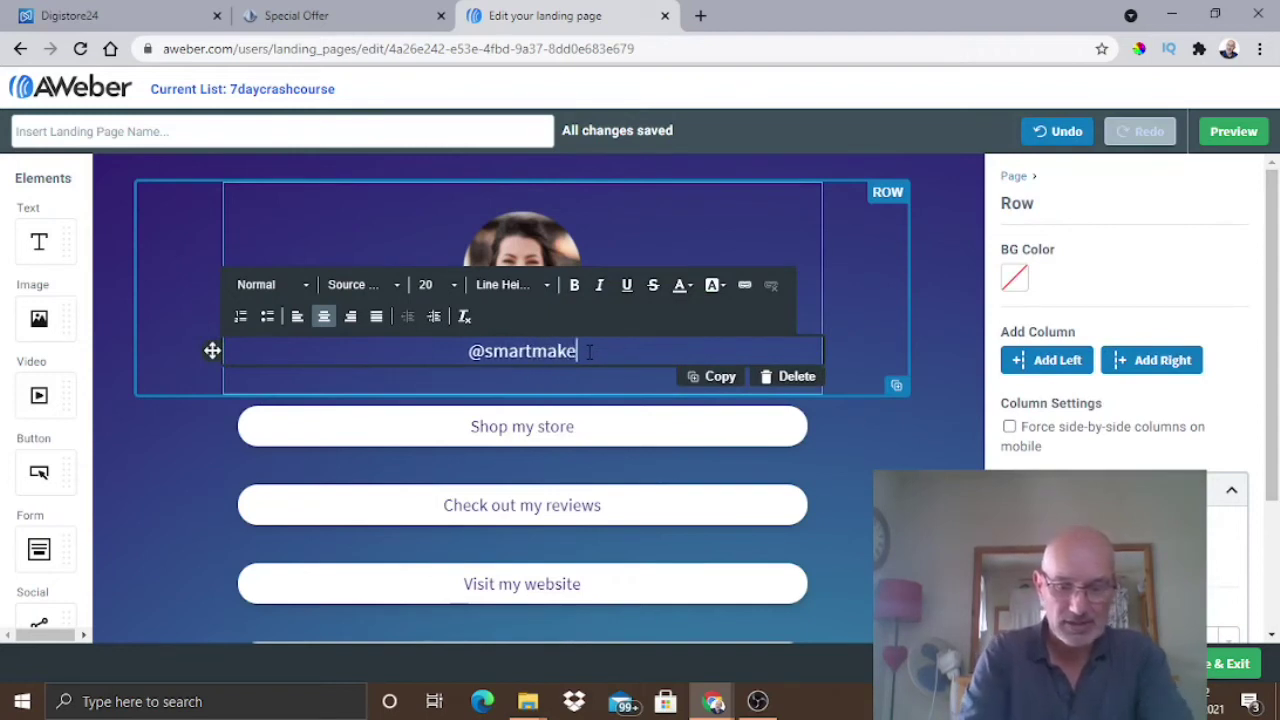
pyautogui.write('money')
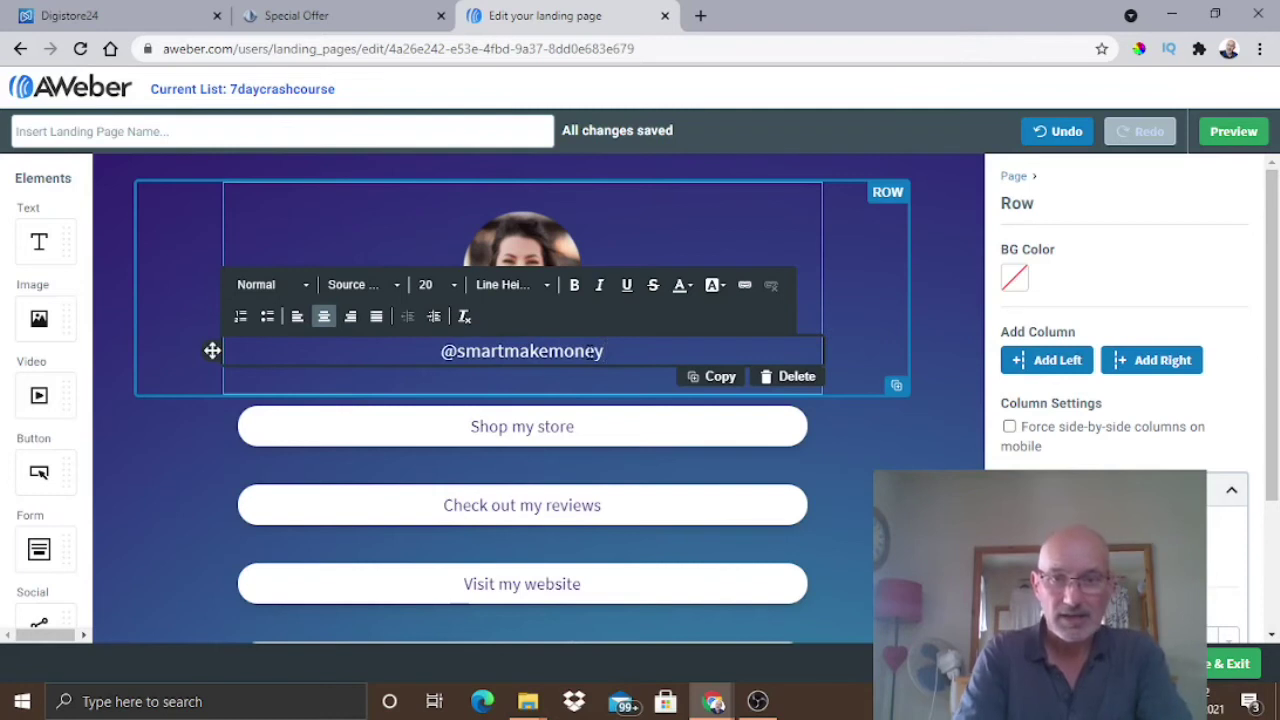
pyautogui.write('tactics')
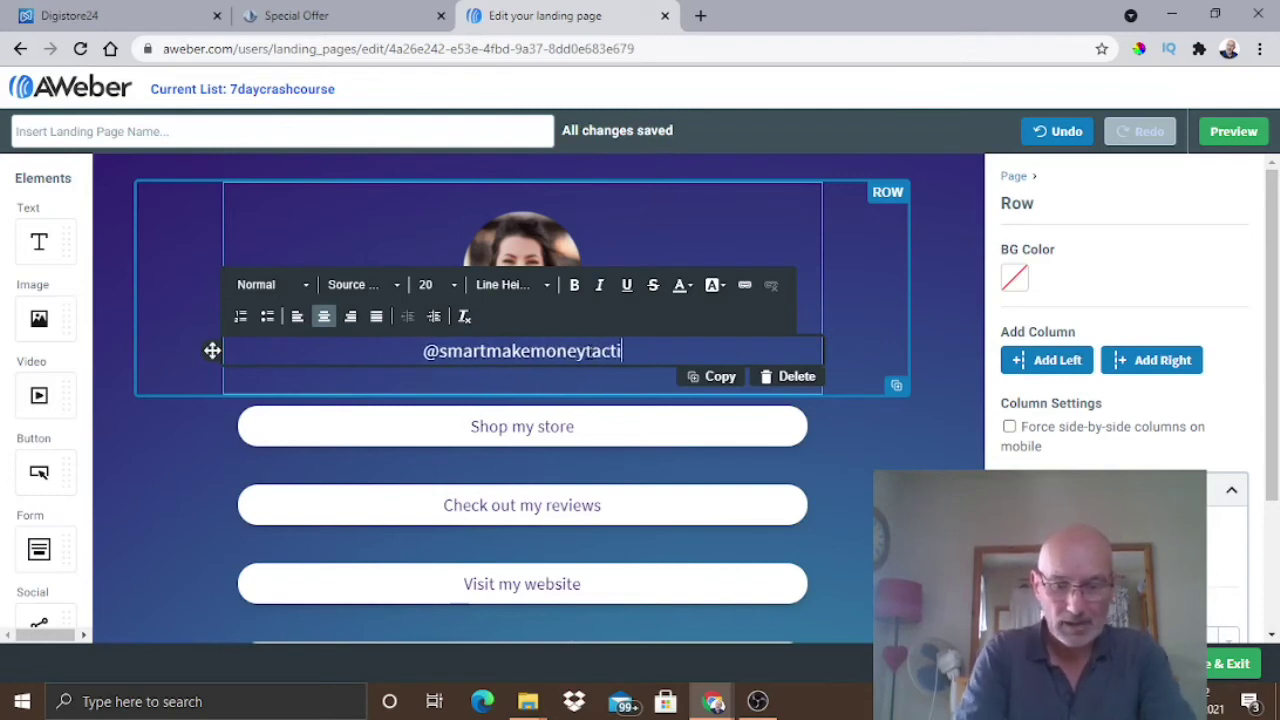
pyautogui.click(874, 277)
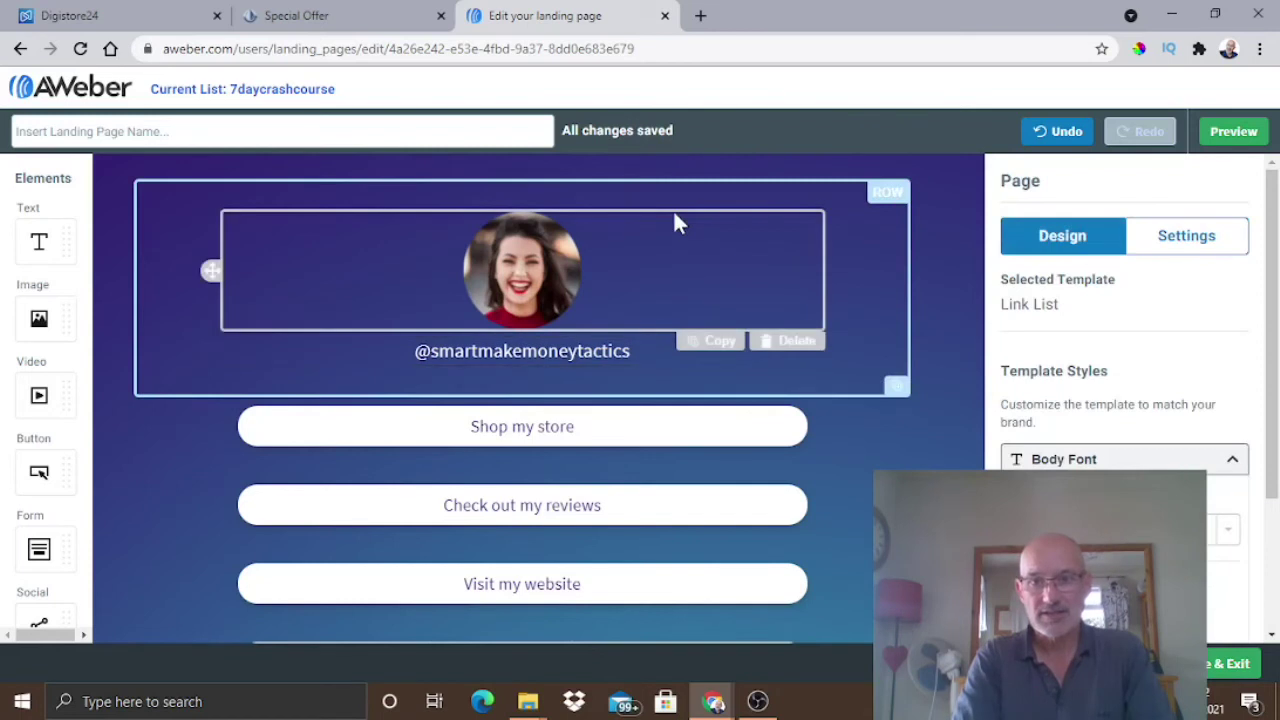
# Step: Replace the placeholder profile picture with the maroon-shirt portrait from the account's own images and scale it down
pyautogui.click(537, 261)
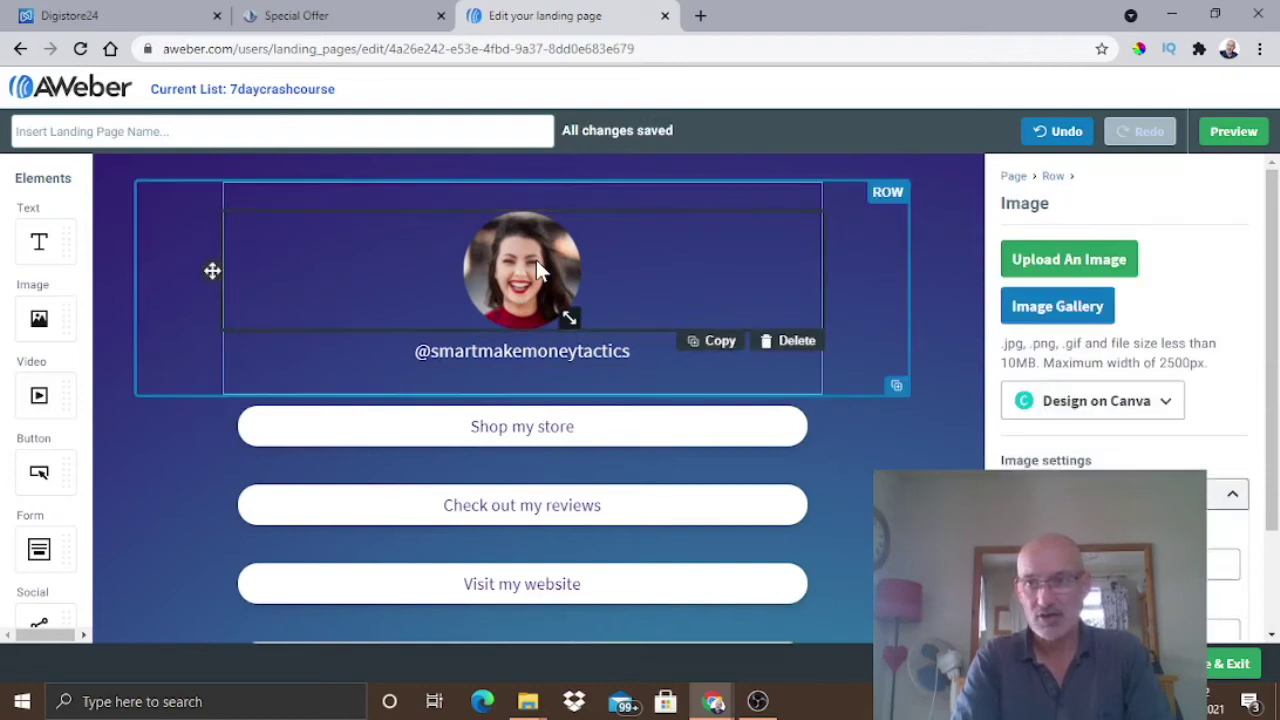
pyautogui.click(1052, 308)
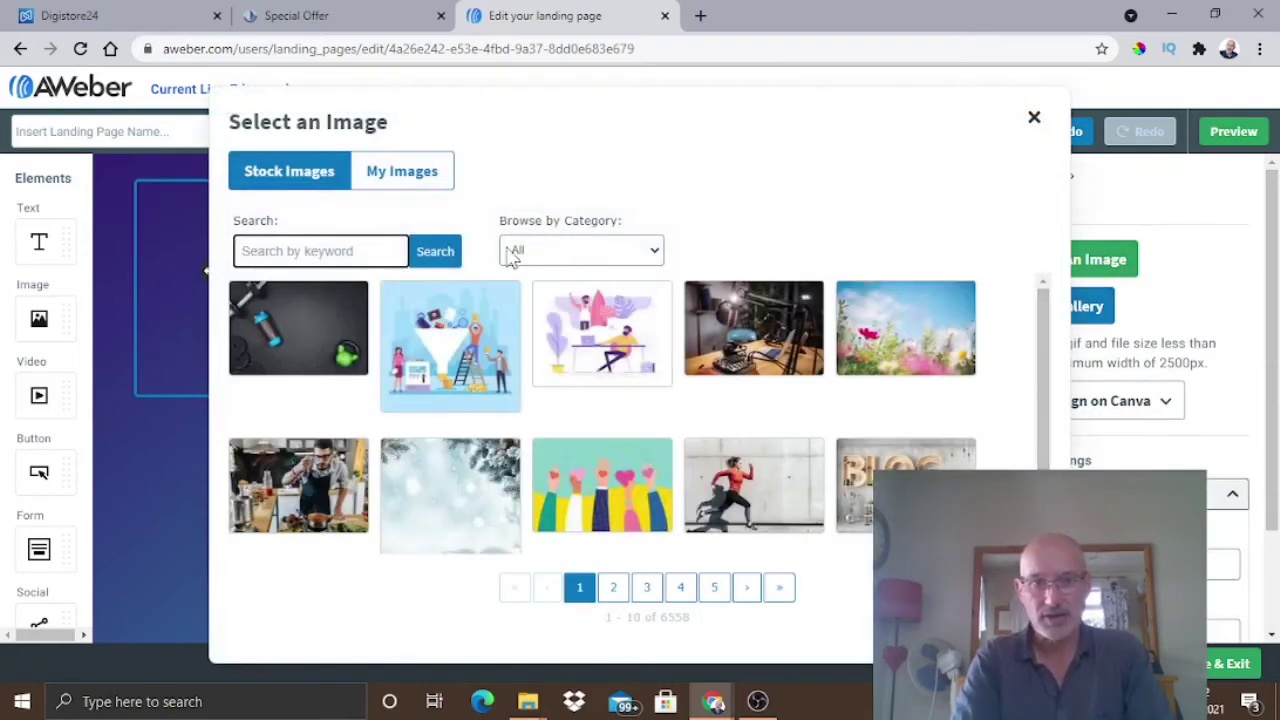
pyautogui.click(384, 172)
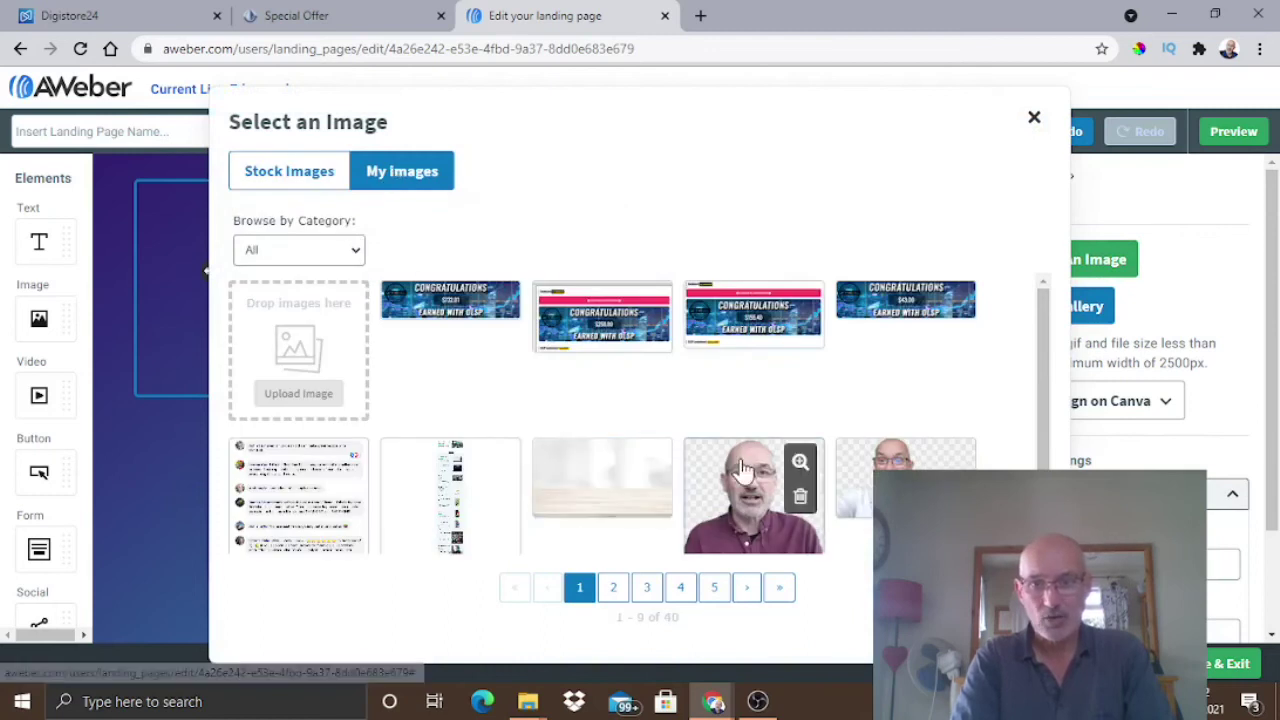
pyautogui.click(741, 495)
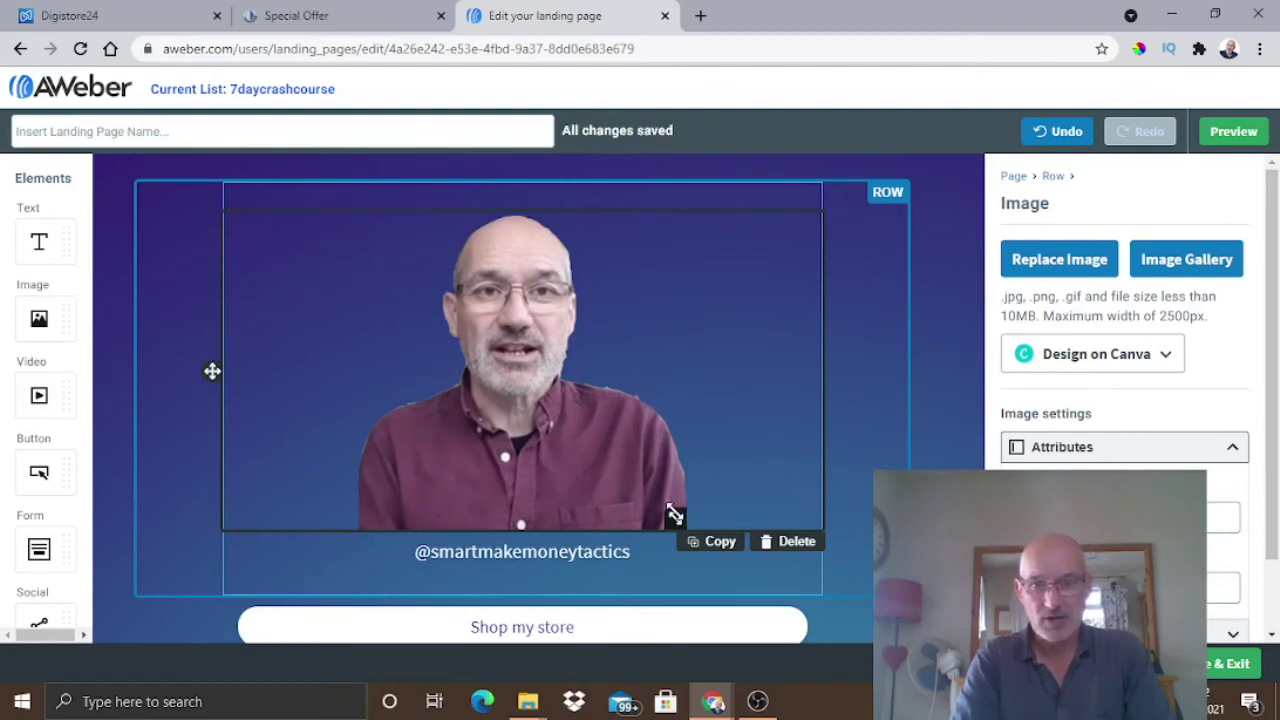
pyautogui.moveTo(674, 514); pyautogui.dragTo(610, 393)
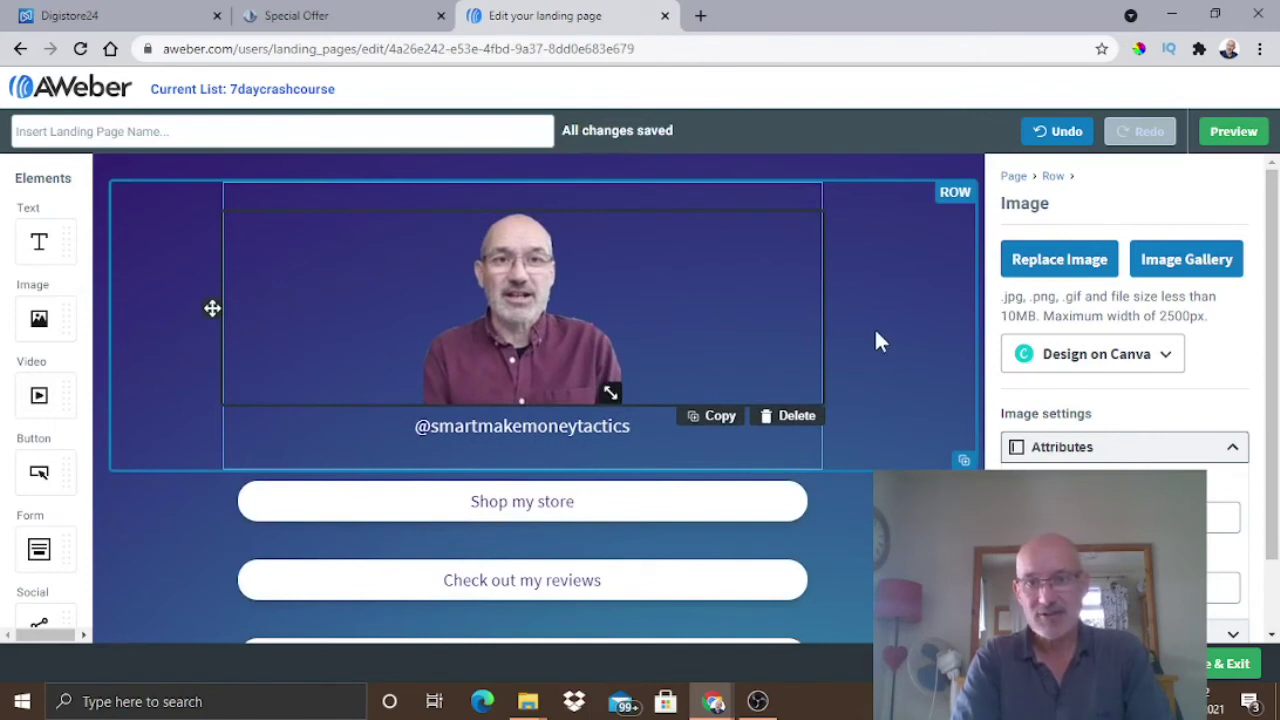
pyautogui.click(876, 340)
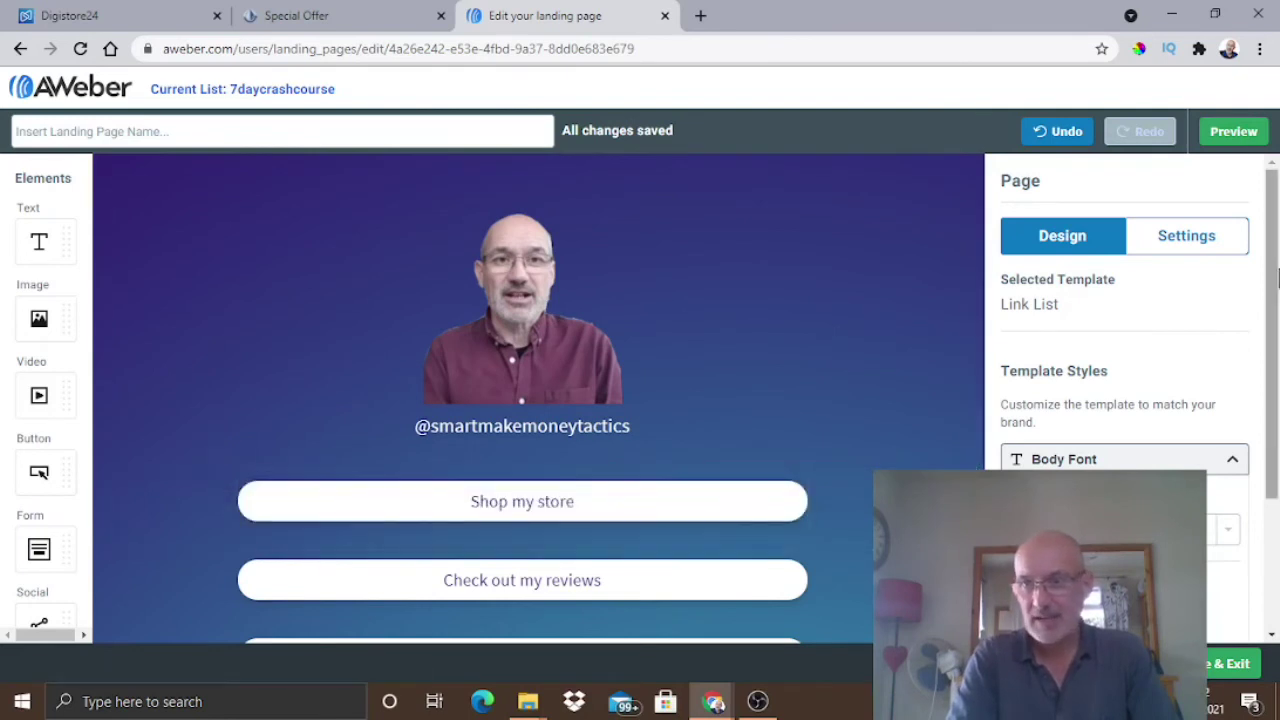
# Step: Clear the placeholder URL of the "Shop my store" button and check the Smart Blood Sugar offer on the Digistore24 marketplace page
pyautogui.moveTo(1272, 226); pyautogui.dragTo(1272, 272)
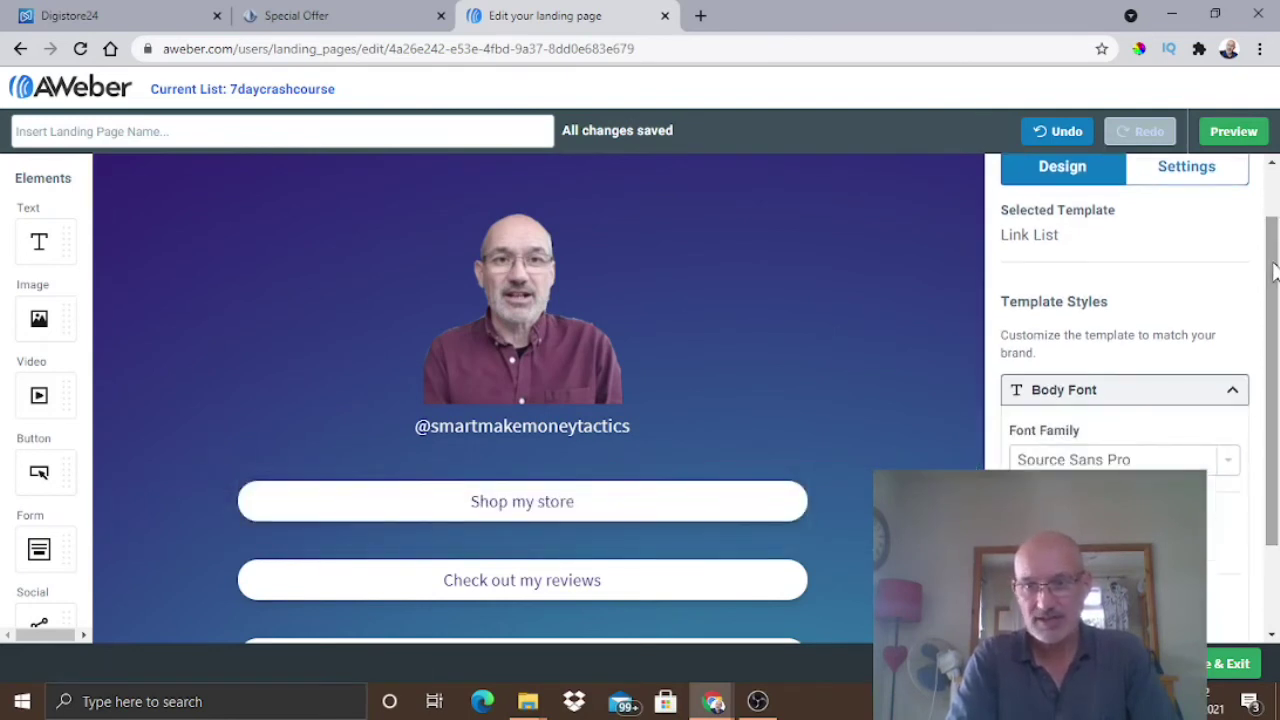
pyautogui.click(657, 499)
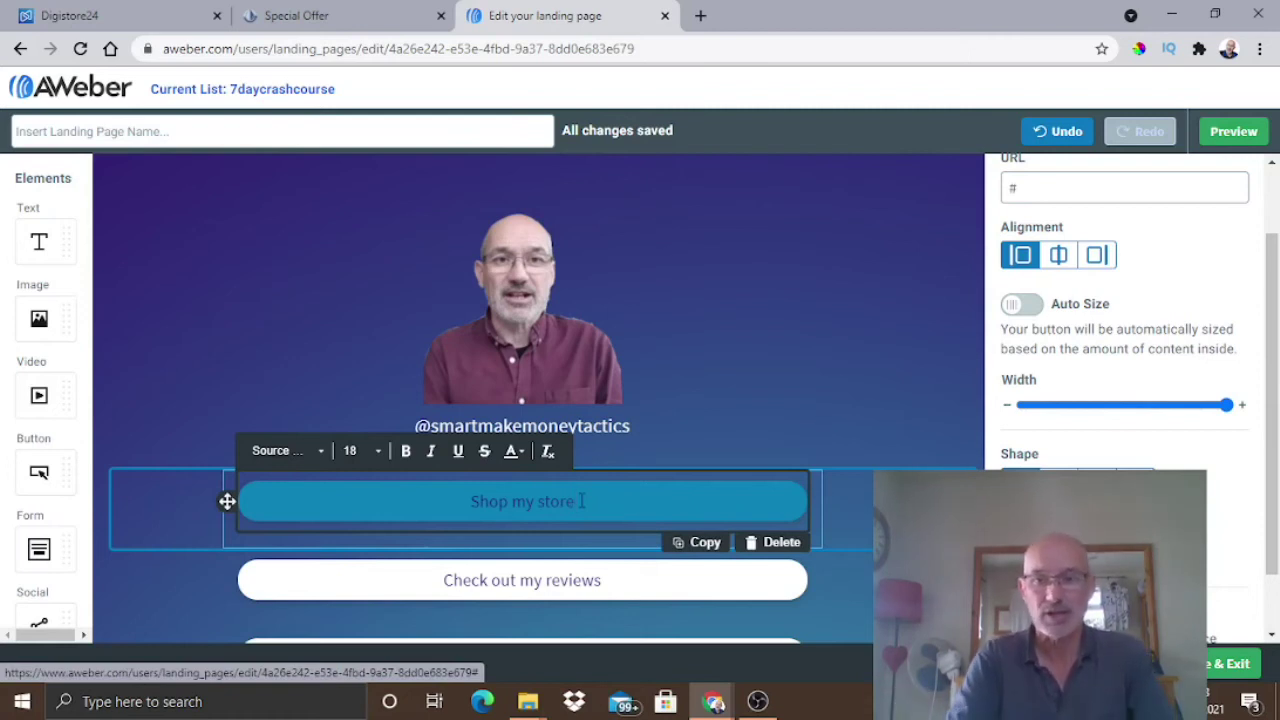
pyautogui.doubleClick(1025, 188)
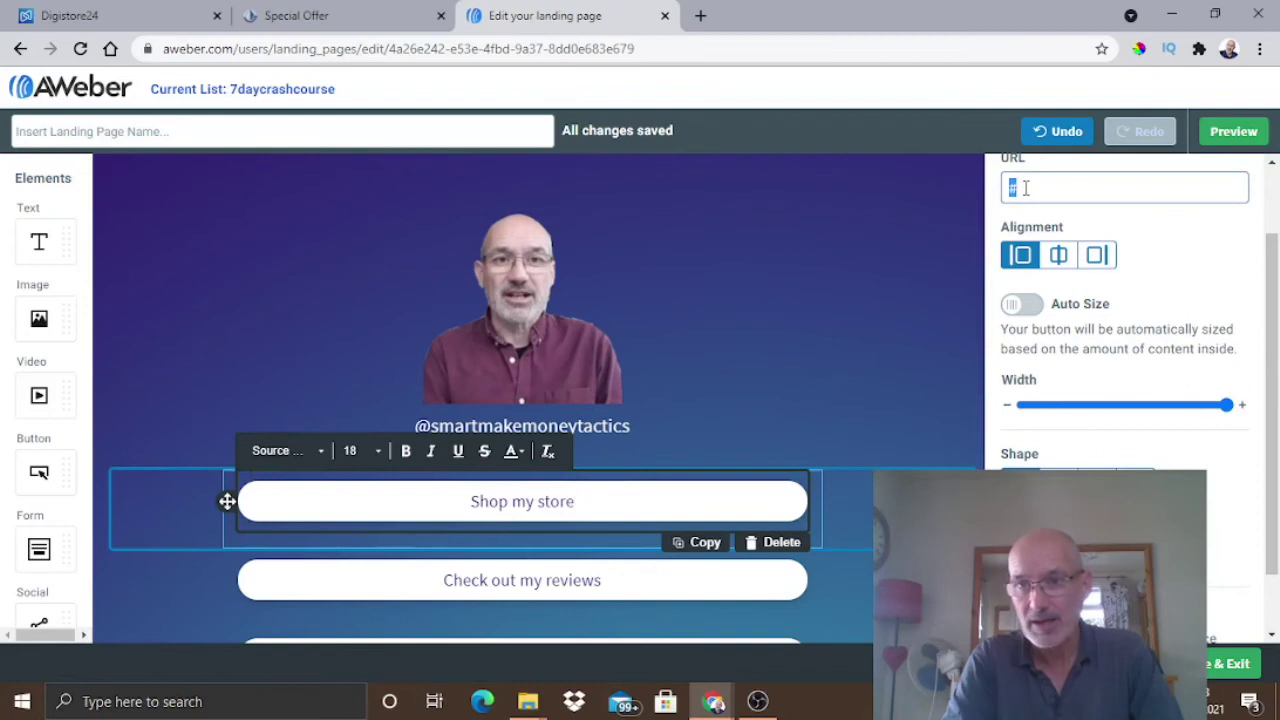
pyautogui.press('BackSpace')
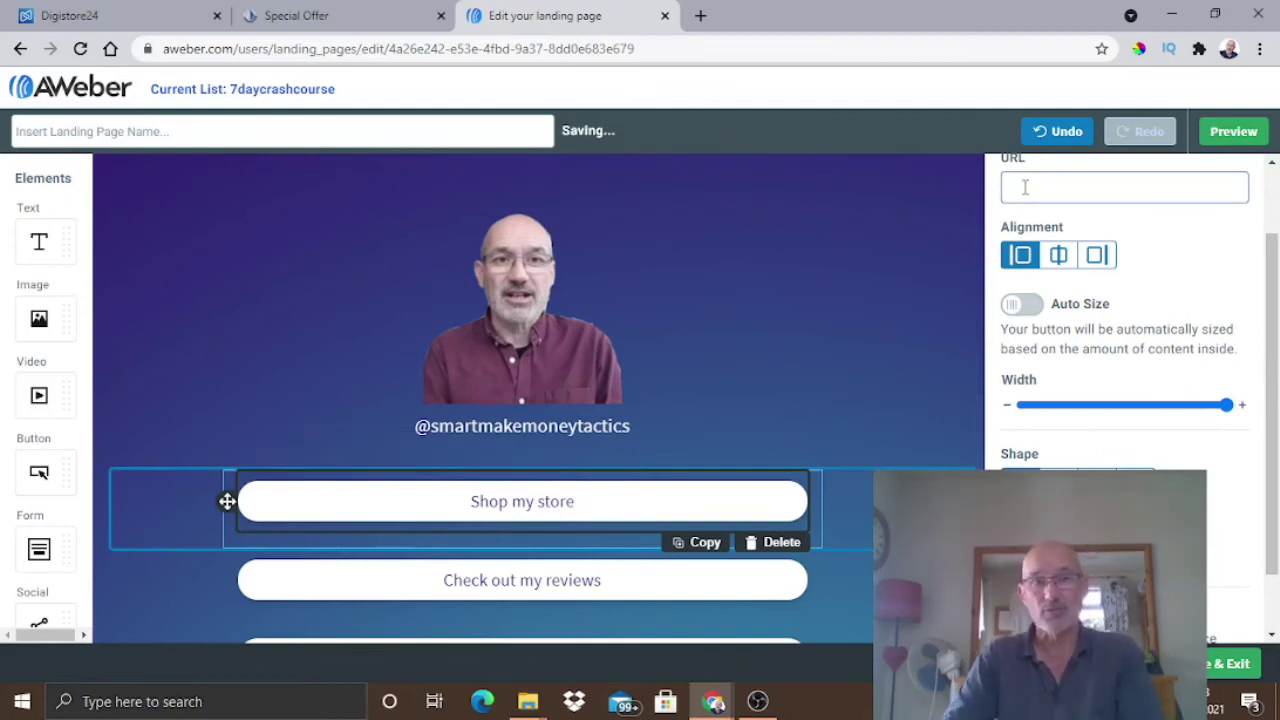
pyautogui.click(121, 16)
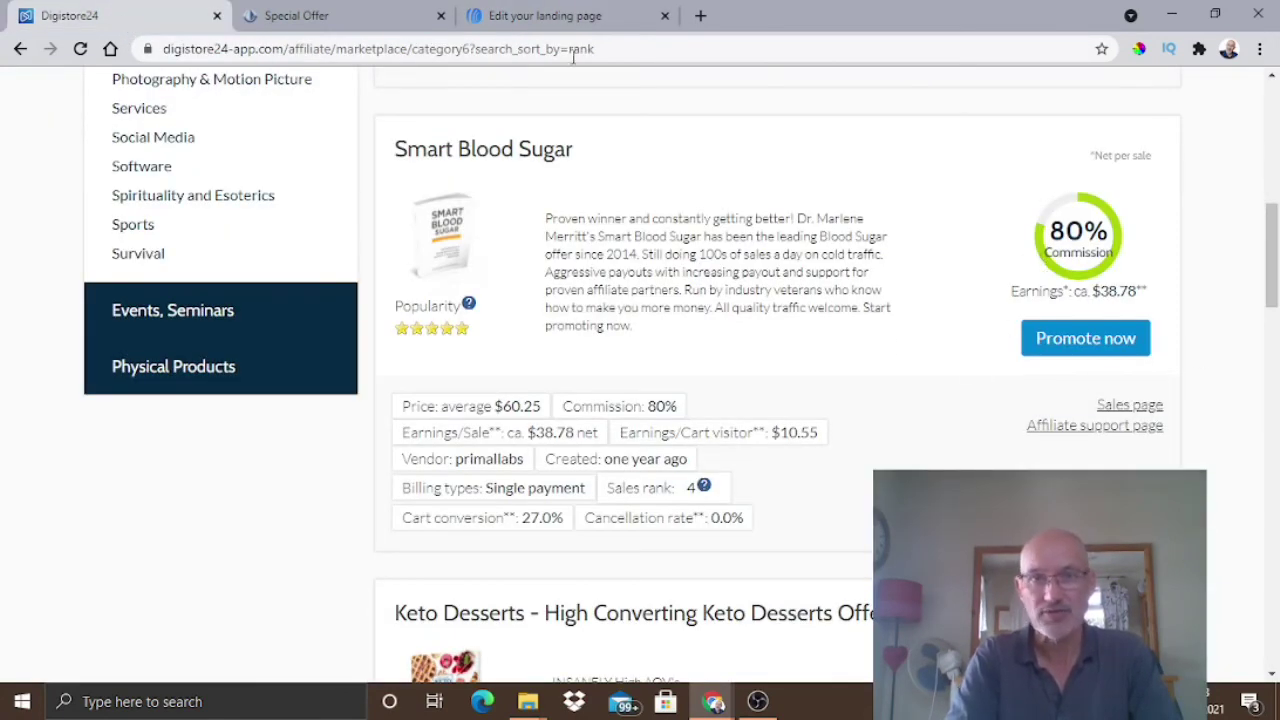
pyautogui.click(568, 15)
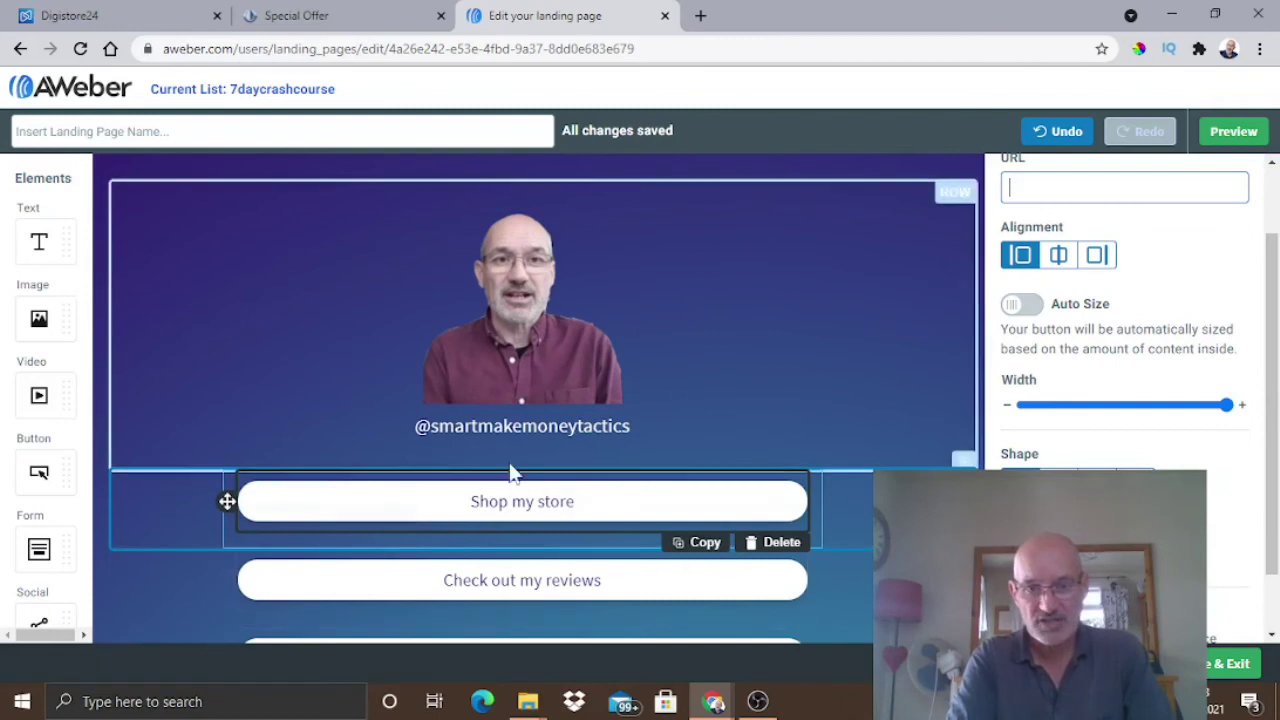
# Step: Duplicate the "Shop my store" button and show the copy's width, shape and color settings
pyautogui.click(677, 541)
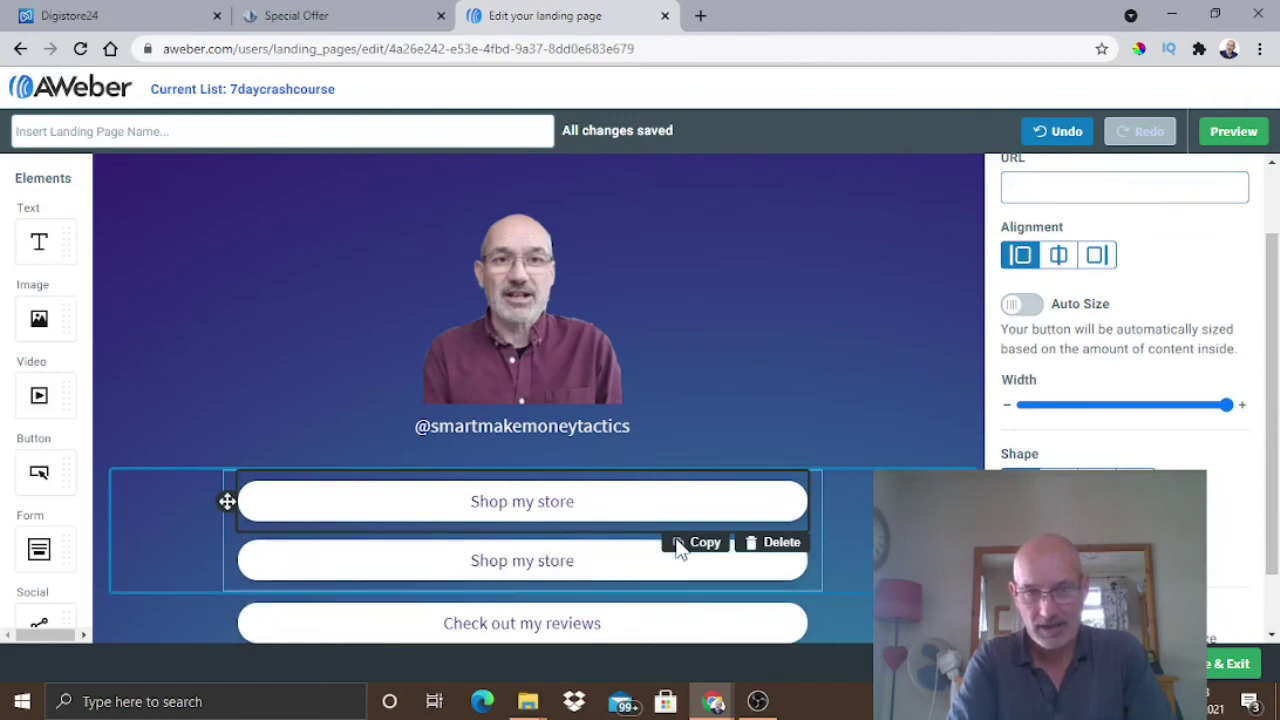
pyautogui.click(517, 560)
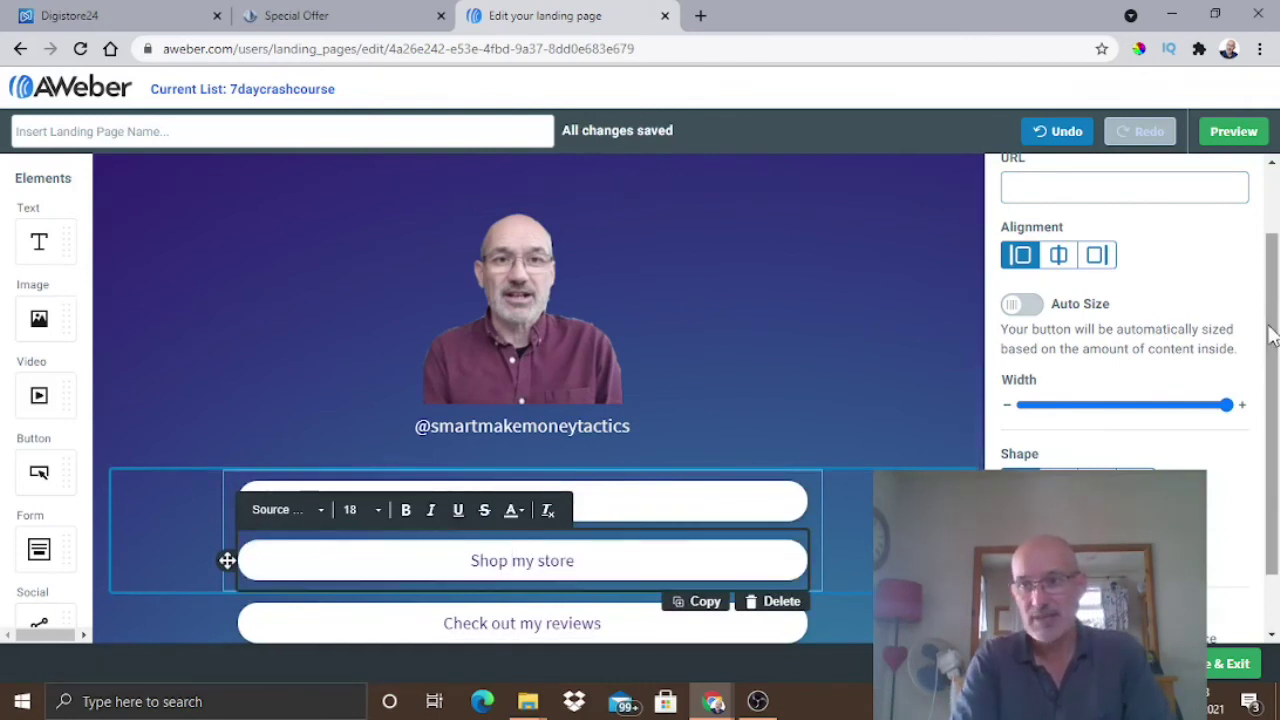
pyautogui.moveTo(1272, 313); pyautogui.dragTo(1272, 366)
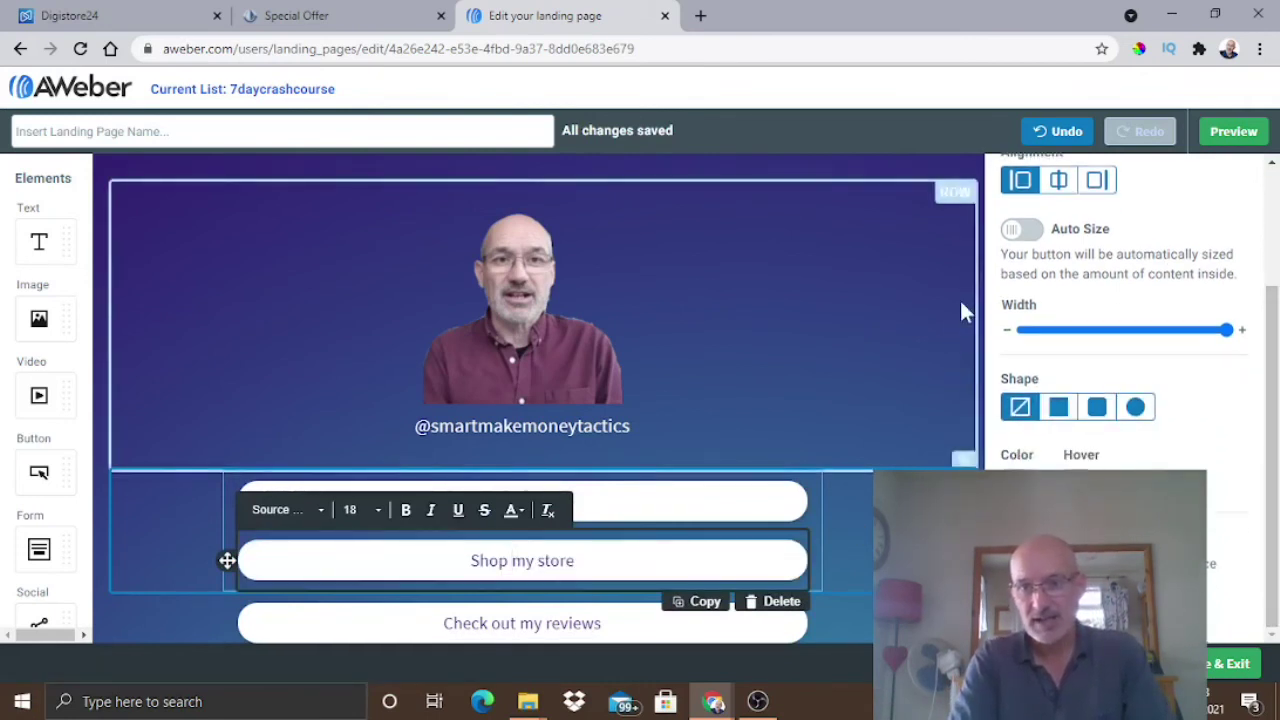